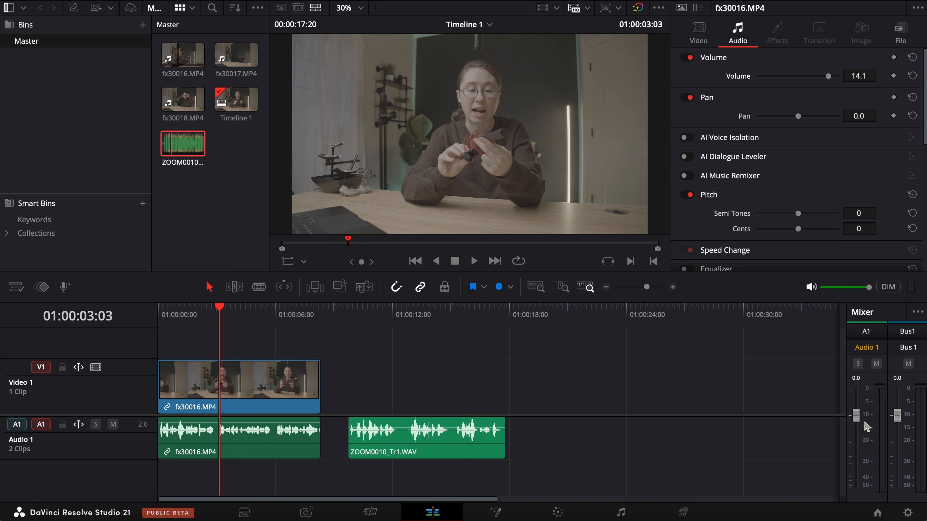
# Step: Play the fx30016.MP4 clip from the timeline start to hear its untreated audio, and return the playhead to the beginning
pyautogui.press('Home')
pyautogui.press('space')
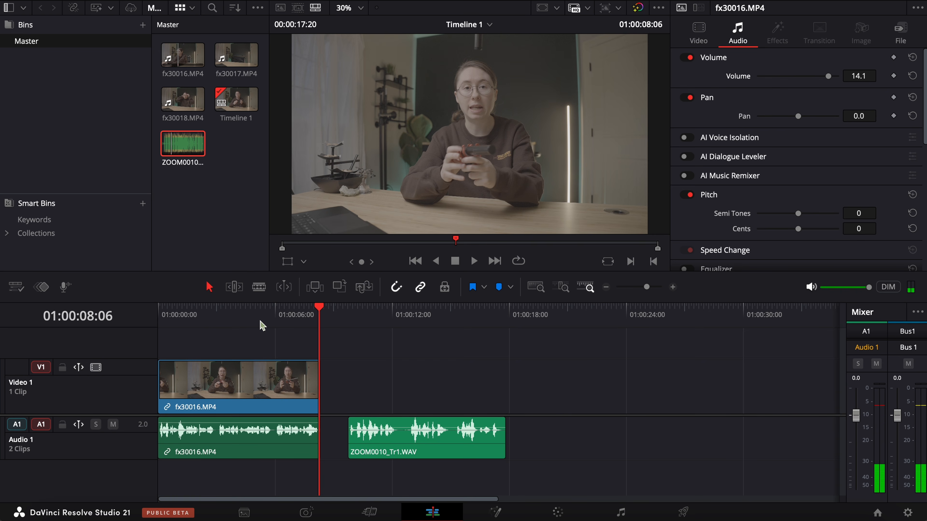
pyautogui.moveTo(205, 312); pyautogui.dragTo(158, 319)
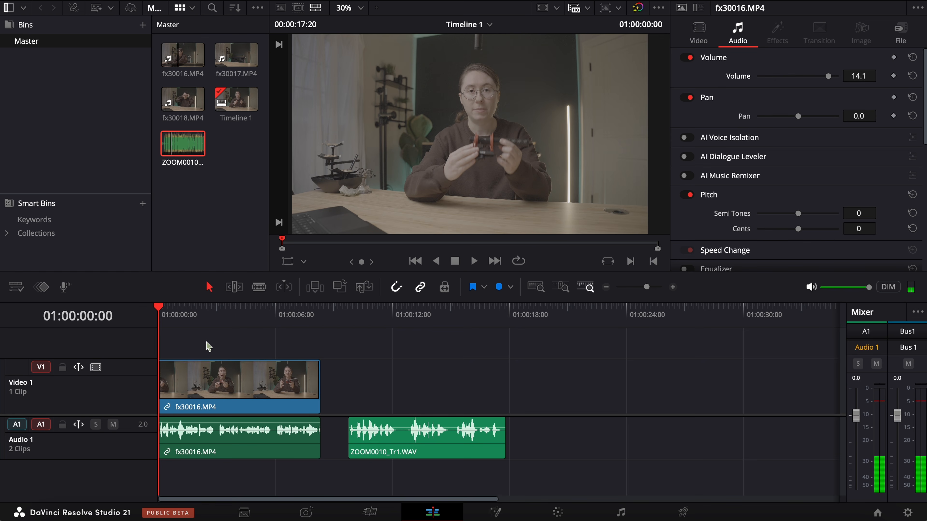
# Step: Enable AI Voice Isolation on the fx30016.MP4 clip and set its amount to 50
pyautogui.click(221, 385)
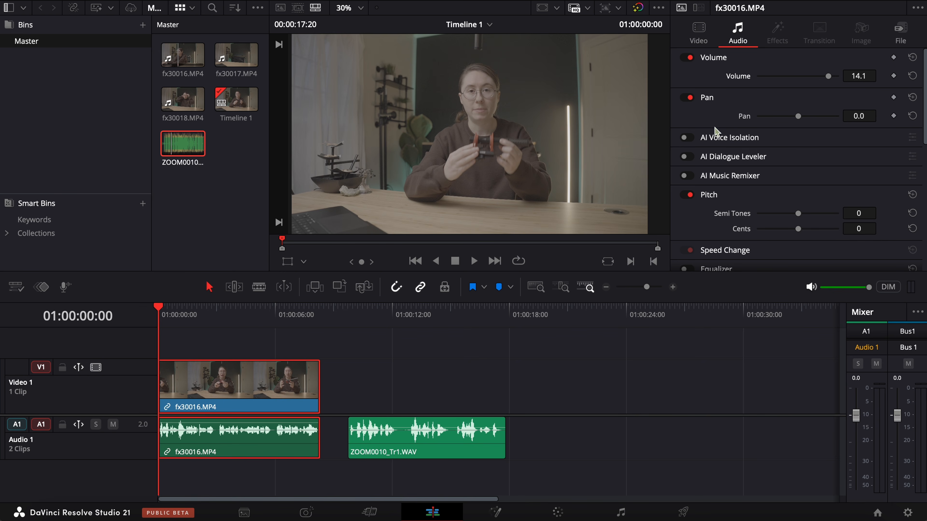
pyautogui.click(684, 138)
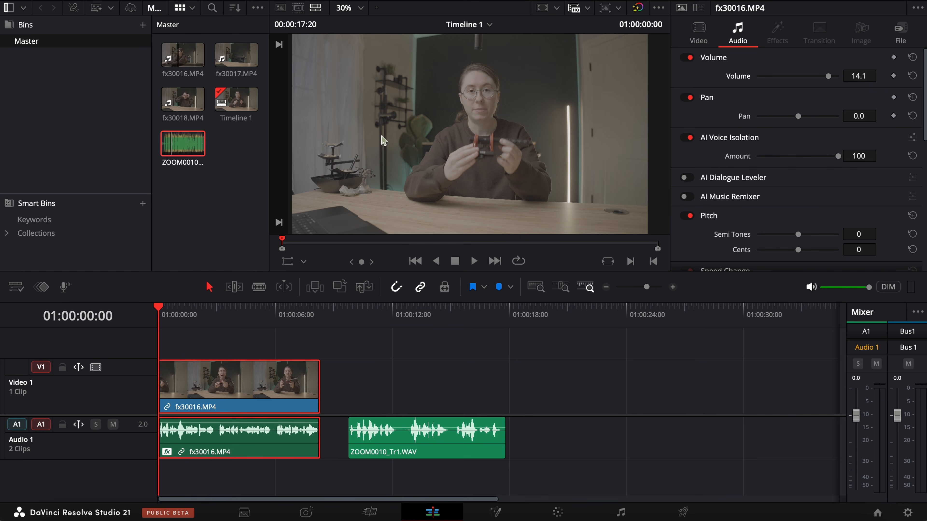
pyautogui.moveTo(834, 158); pyautogui.dragTo(805, 154)
pyautogui.moveTo(804, 158); pyautogui.dragTo(798, 158)
pyautogui.click(212, 350)
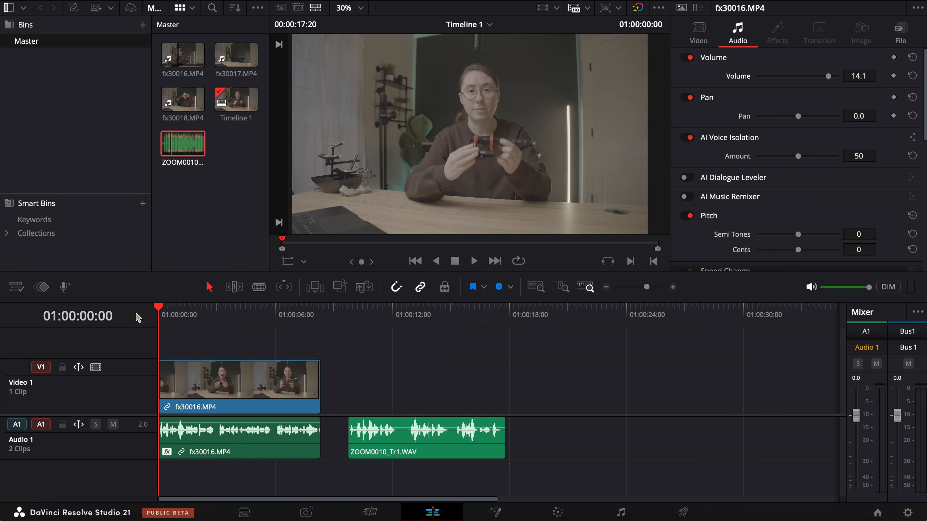
# Step: Play the opening of the clip with AI Voice Isolation on, and bring the playhead back to the timeline start
pyautogui.press('space')
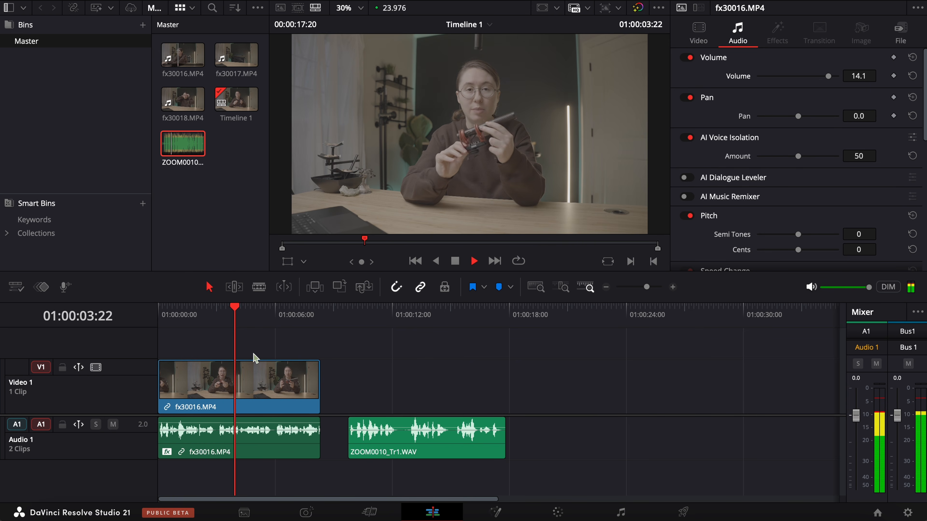
pyautogui.press('space')
pyautogui.click(222, 330)
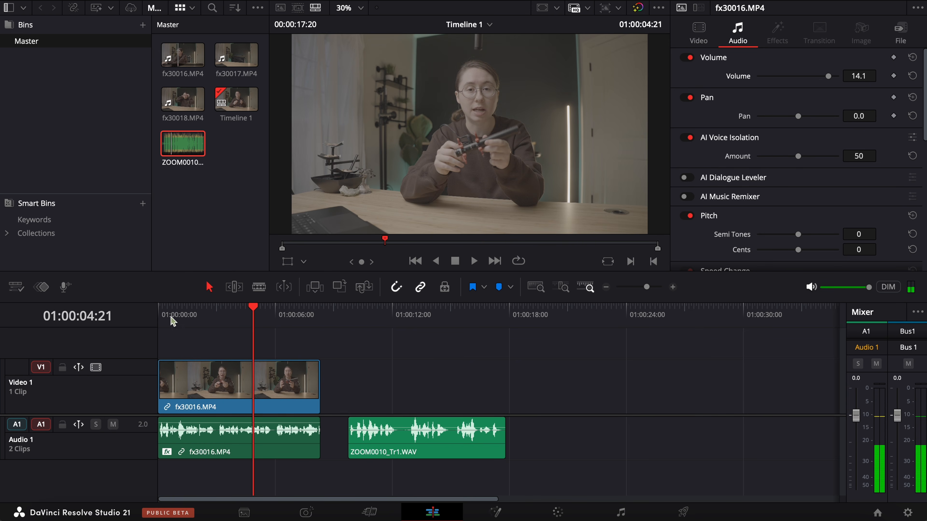
pyautogui.moveTo(169, 316); pyautogui.dragTo(131, 317)
pyautogui.click(242, 342)
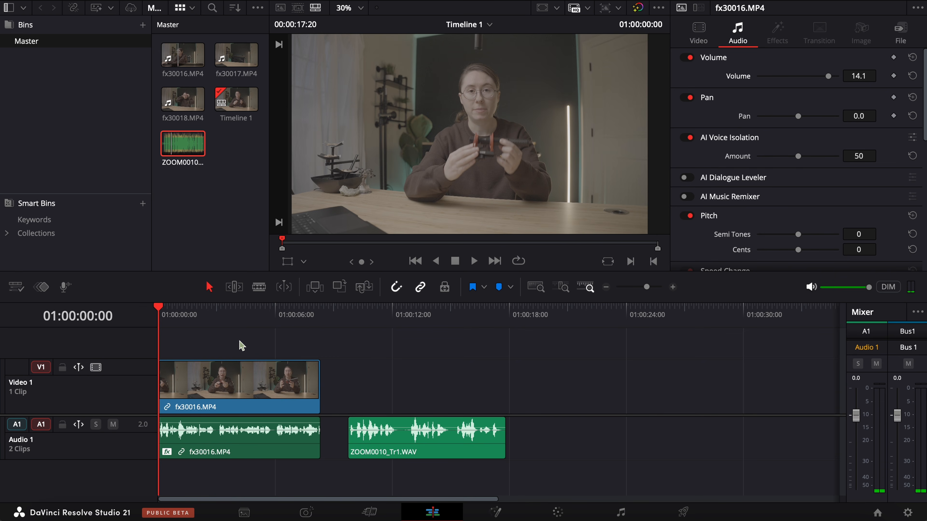
# Step: Compare the clip's sound with AI Voice Isolation off and on during playback, and return the playhead to the start
pyautogui.press('space')
pyautogui.click(685, 138)
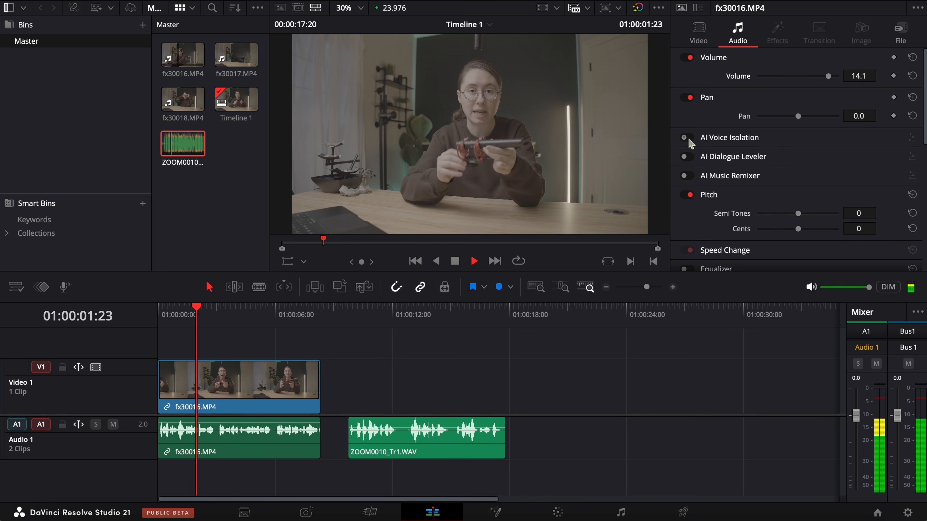
pyautogui.click(687, 139)
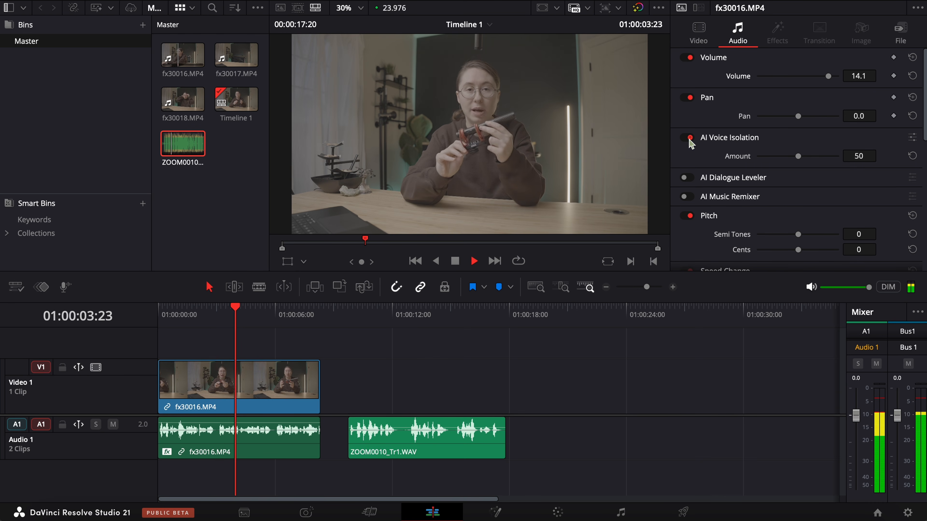
pyautogui.press('space')
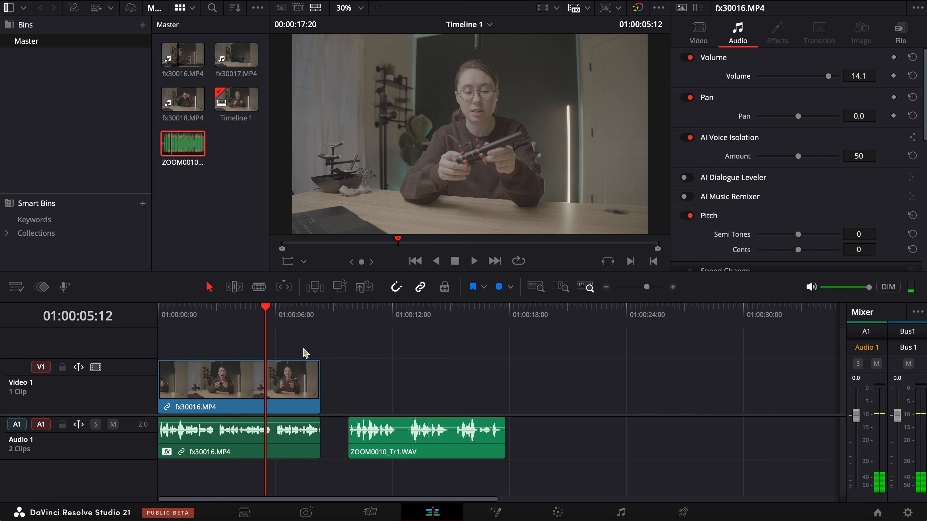
pyautogui.click(252, 331)
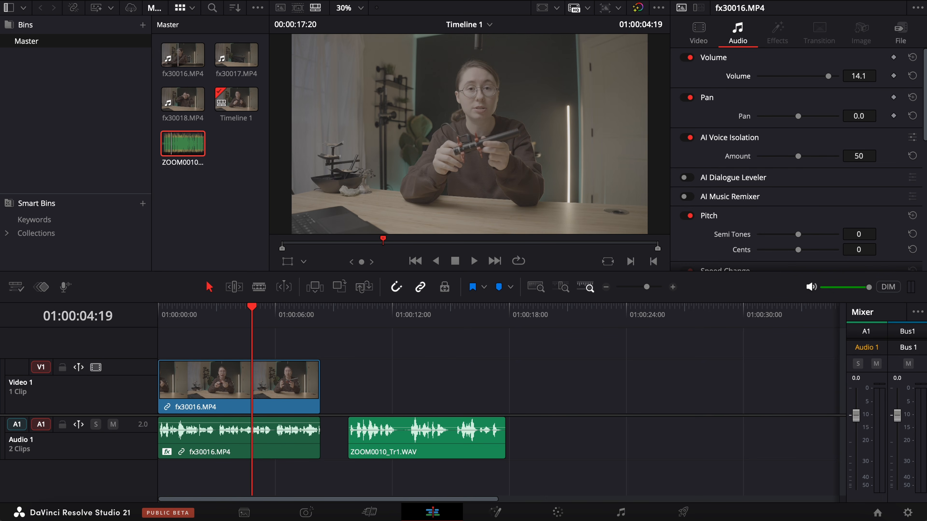
pyautogui.moveTo(197, 318); pyautogui.dragTo(155, 315)
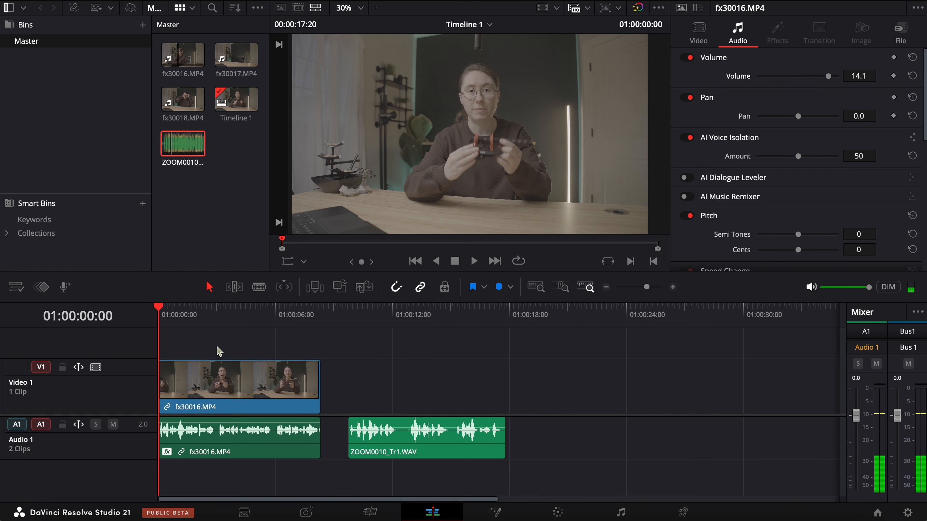
# Step: Switch to the Fairlight page and move the ZOOM0010_Tr1.WAV clip onto a new Audio 2 track
pyautogui.click(622, 513)
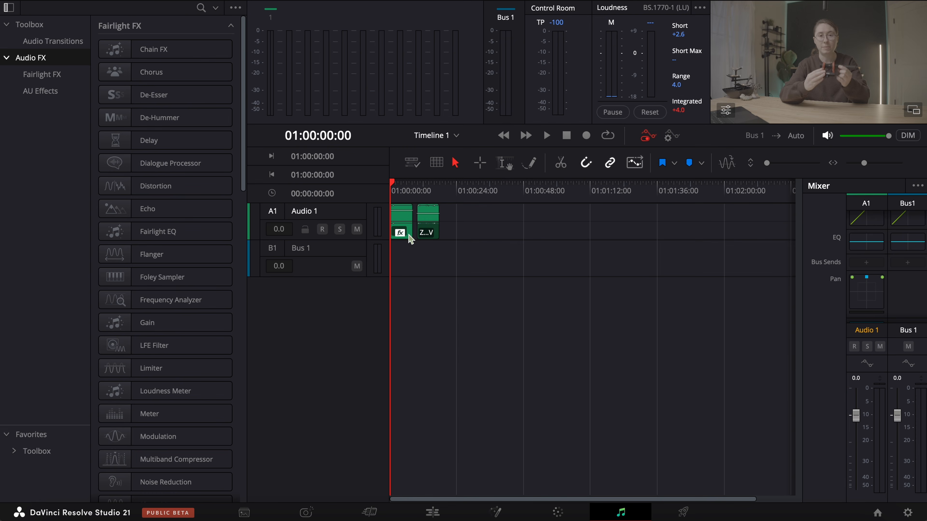
pyautogui.moveTo(426, 228); pyautogui.dragTo(427, 265)
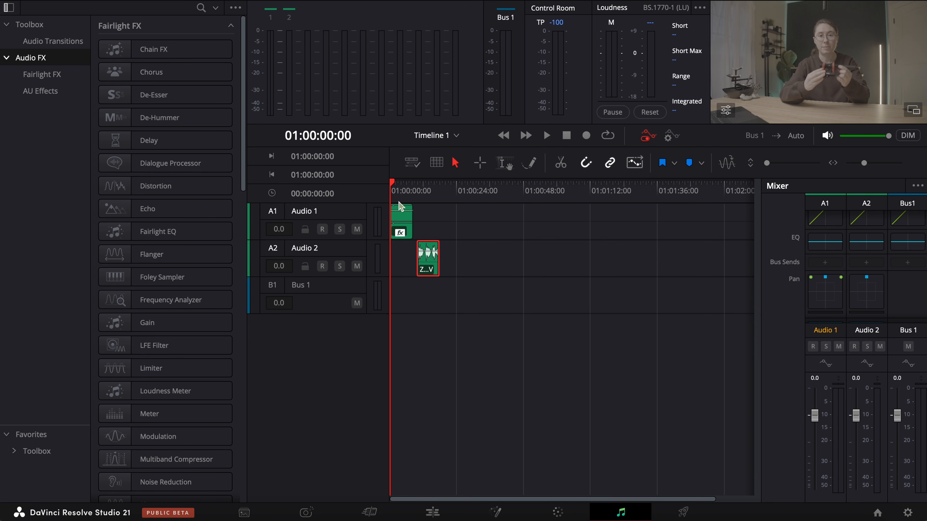
# Step: In the Audio 1 equalizer, enable the Band 1 low cut at 119 Hz and the Band 6 high cut at 14.2K with slope 18
pyautogui.click(827, 242)
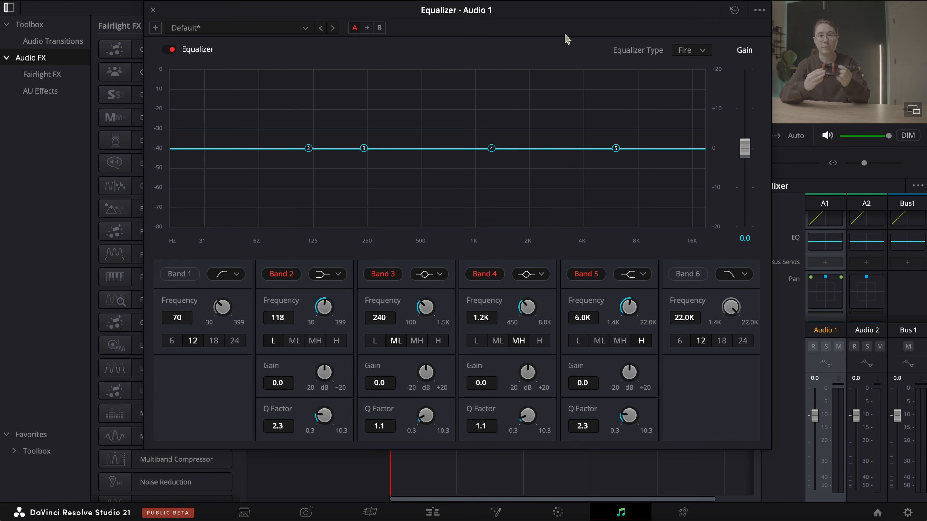
pyautogui.moveTo(521, 13); pyautogui.dragTo(509, 16)
pyautogui.click(175, 282)
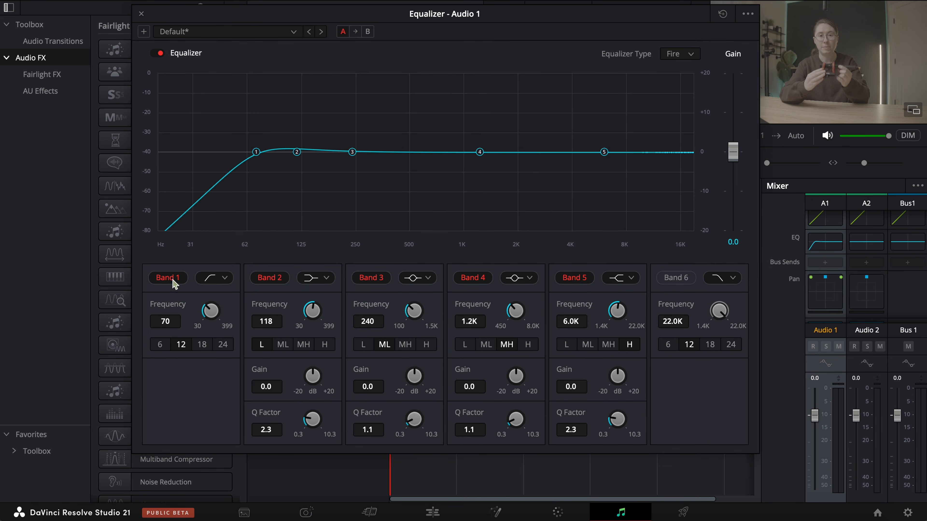
pyautogui.click(686, 281)
pyautogui.click(710, 344)
pyautogui.moveTo(718, 310); pyautogui.dragTo(692, 310)
pyautogui.click(257, 150)
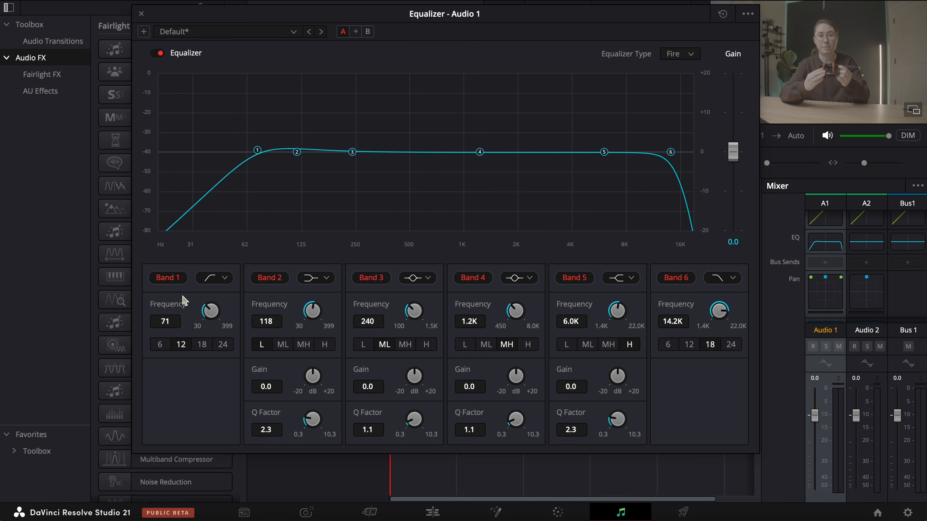
pyautogui.moveTo(206, 313); pyautogui.dragTo(257, 309)
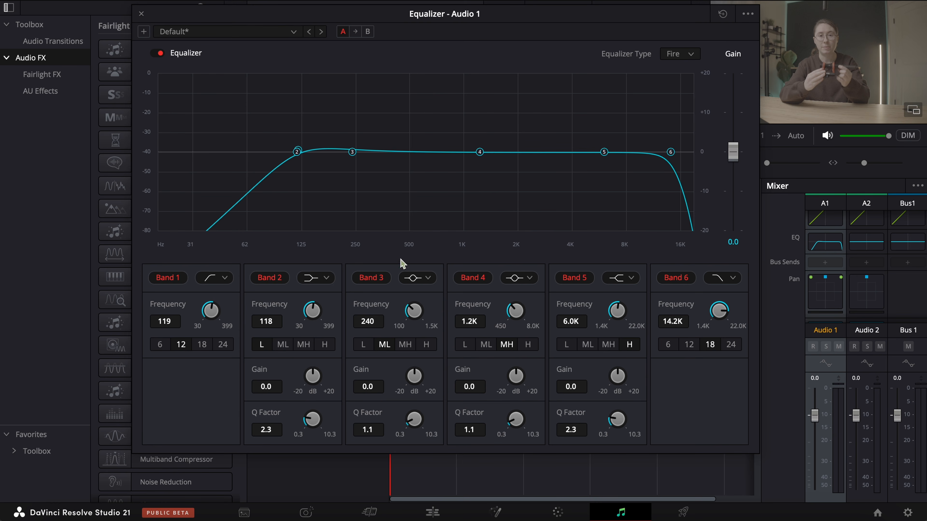
# Step: Set Band 4 to a Q factor of 8.3 at 1.6K and Band 3 to a Q factor of 8.1 at 451 Hz
pyautogui.moveTo(515, 416); pyautogui.dragTo(695, 403)
pyautogui.moveTo(409, 421); pyautogui.dragTo(583, 408)
pyautogui.moveTo(513, 15); pyautogui.dragTo(658, 40)
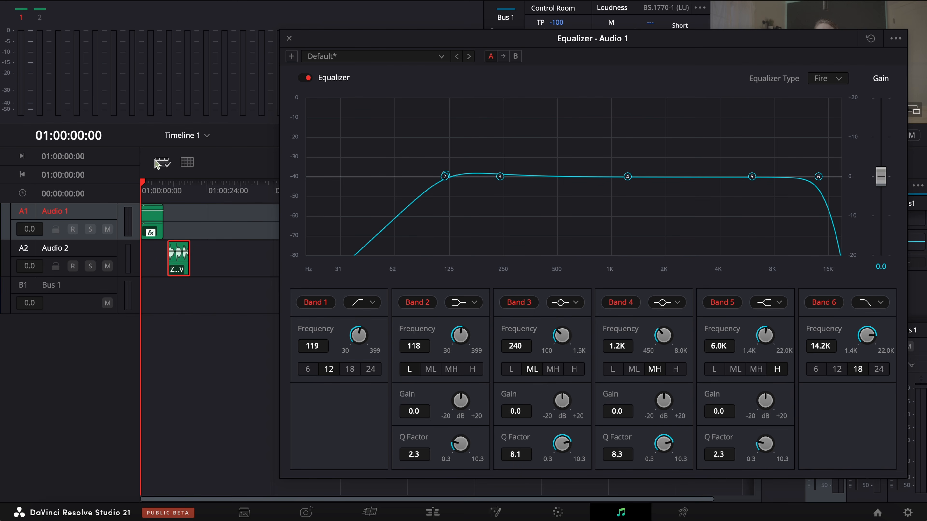
pyautogui.click(144, 181)
pyautogui.press('space')
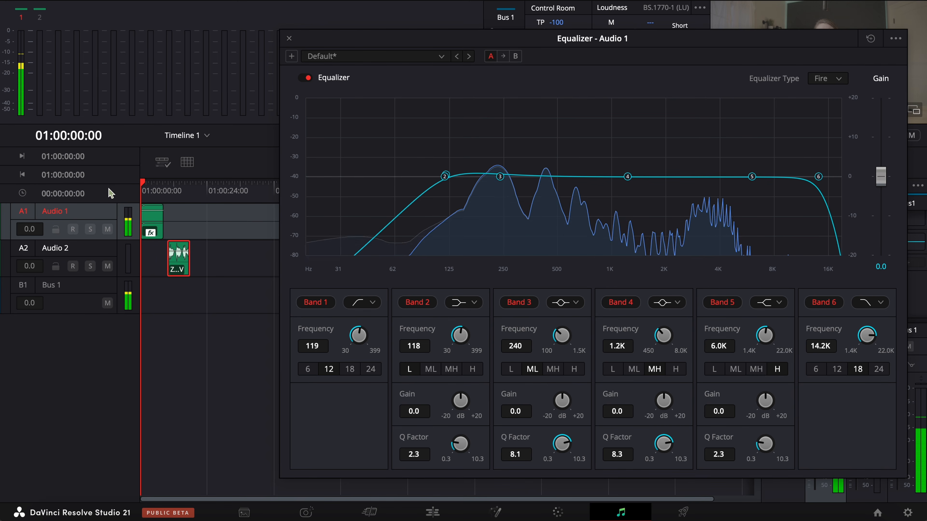
pyautogui.moveTo(595, 38); pyautogui.dragTo(561, 33)
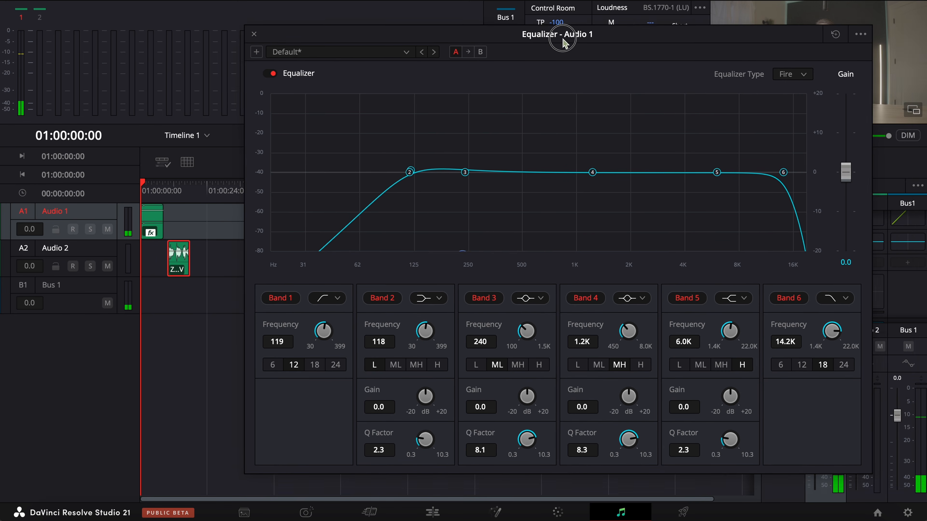
pyautogui.moveTo(594, 173); pyautogui.dragTo(616, 174)
pyautogui.moveTo(462, 176); pyautogui.dragTo(516, 169)
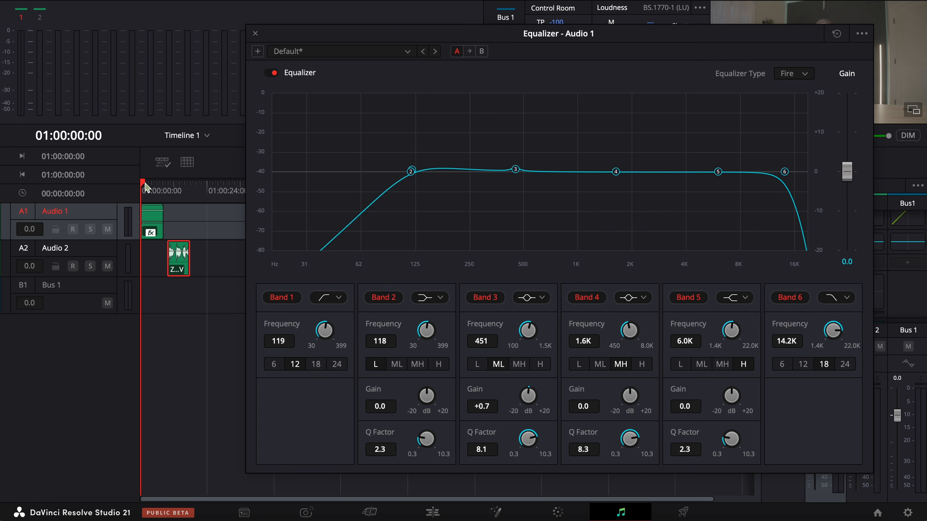
# Step: Sweep a strongly boosted Band 3 across the voice during playback, and turn it into a cut of -8.2 dB at 669 Hz
pyautogui.moveTo(143, 183); pyautogui.dragTo(113, 186)
pyautogui.press('space')
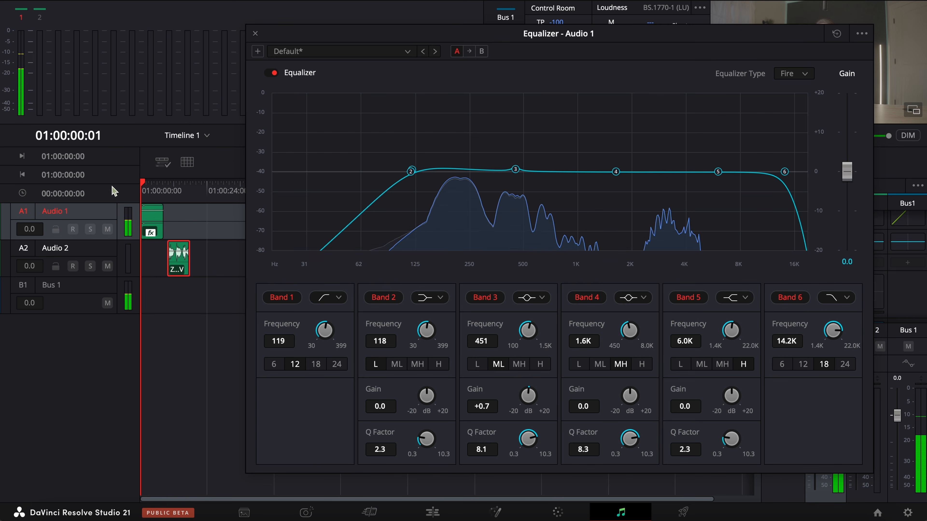
pyautogui.moveTo(515, 169); pyautogui.dragTo(600, 114)
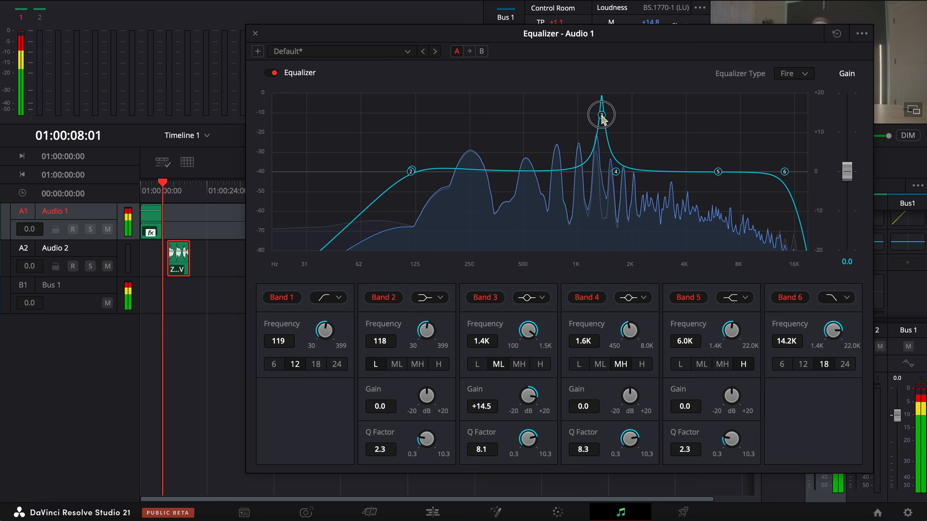
pyautogui.moveTo(151, 195); pyautogui.dragTo(83, 196)
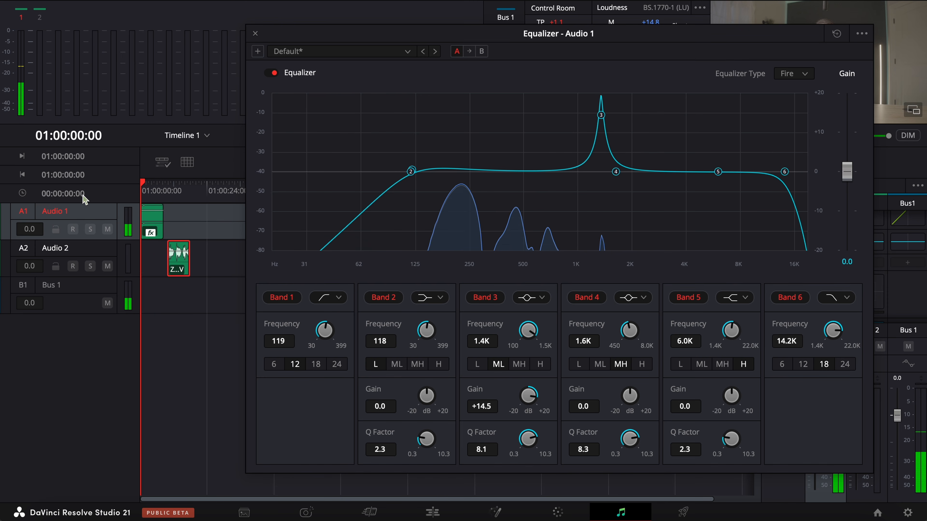
pyautogui.press('XF86AudioRaiseVolume')
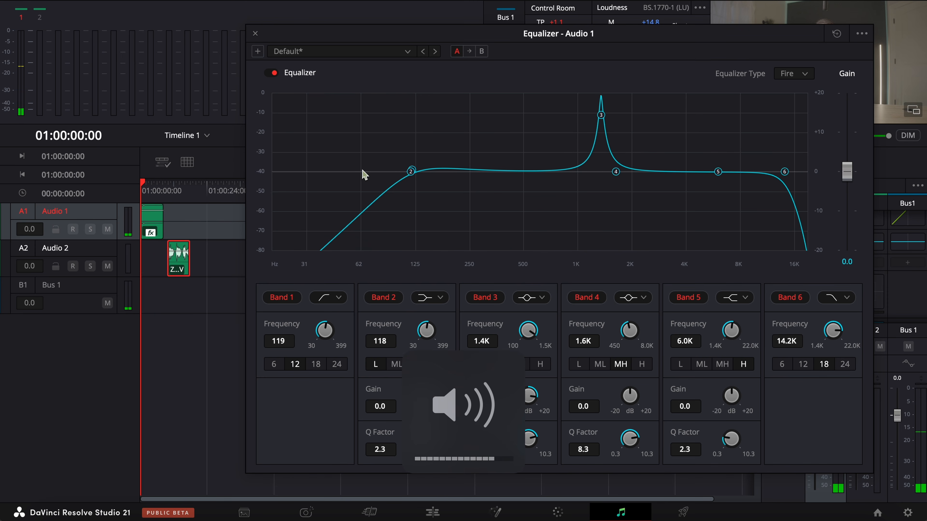
pyautogui.moveTo(601, 115); pyautogui.dragTo(556, 117)
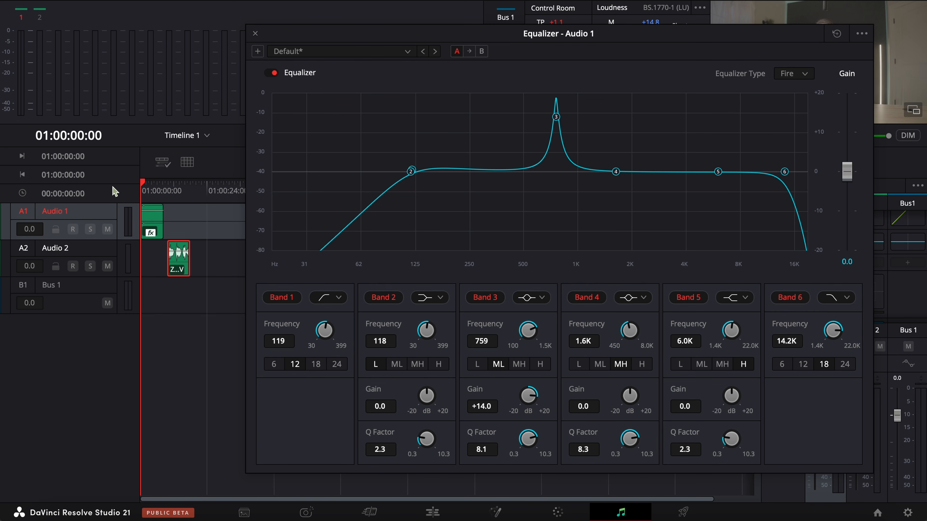
pyautogui.press('space')
pyautogui.moveTo(557, 120); pyautogui.dragTo(545, 117)
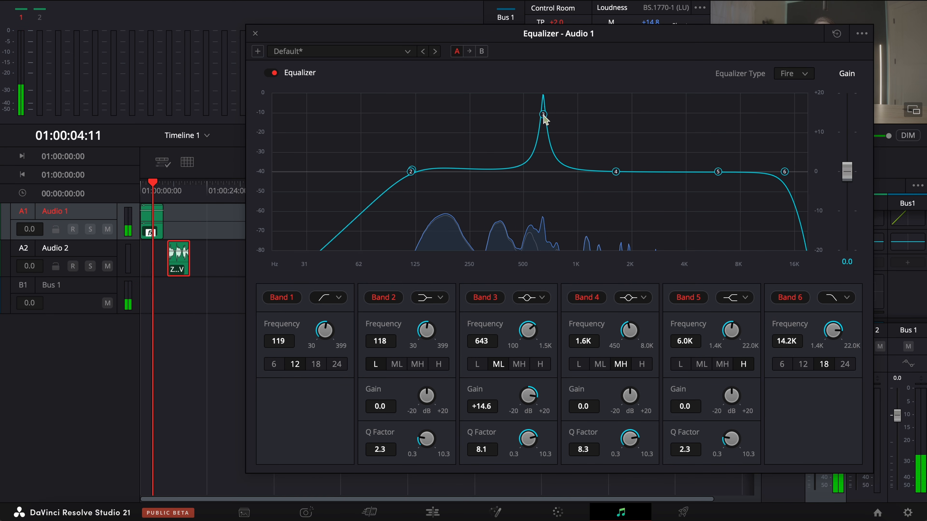
pyautogui.press('space')
pyautogui.moveTo(543, 116); pyautogui.dragTo(546, 206)
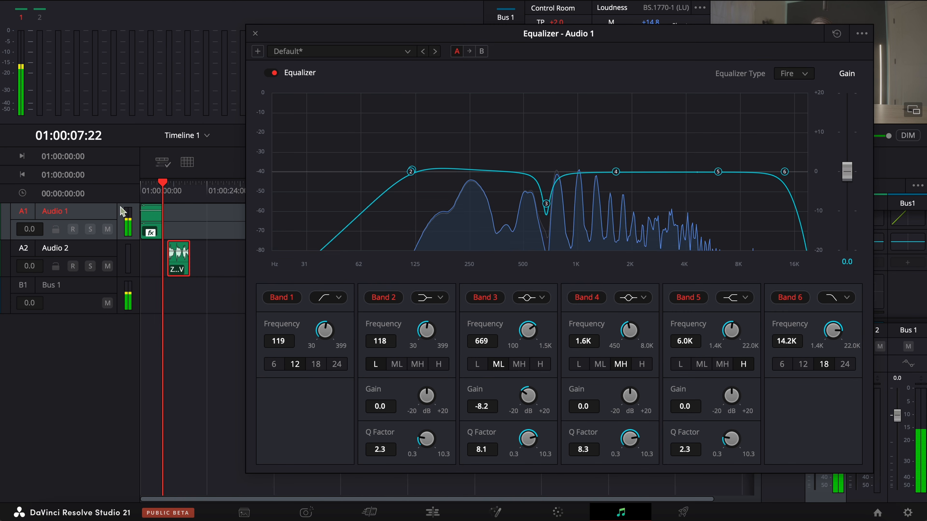
# Step: Sweep a boosted Band 4 through the upper mids during playback, and turn it into a cut of -10.4 dB at 2.6K
pyautogui.moveTo(148, 187); pyautogui.dragTo(79, 188)
pyautogui.press('space')
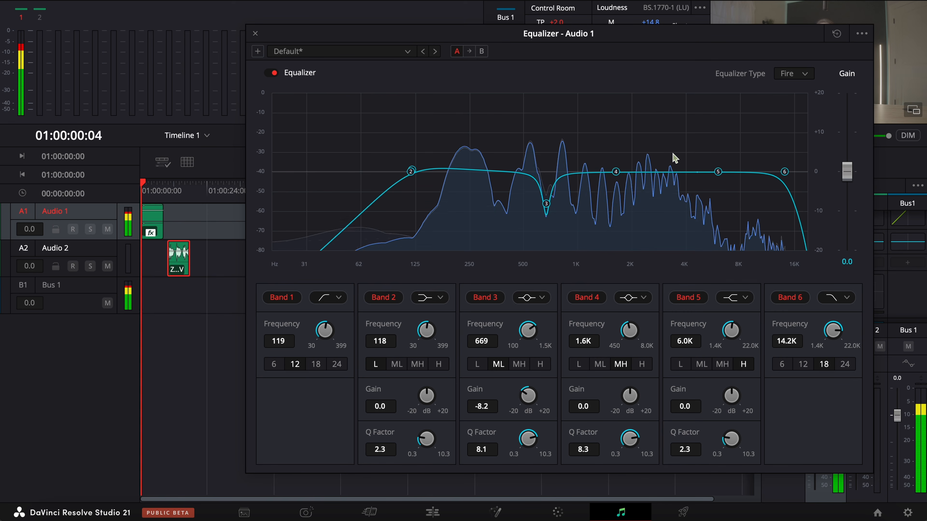
pyautogui.moveTo(616, 171); pyautogui.dragTo(656, 125)
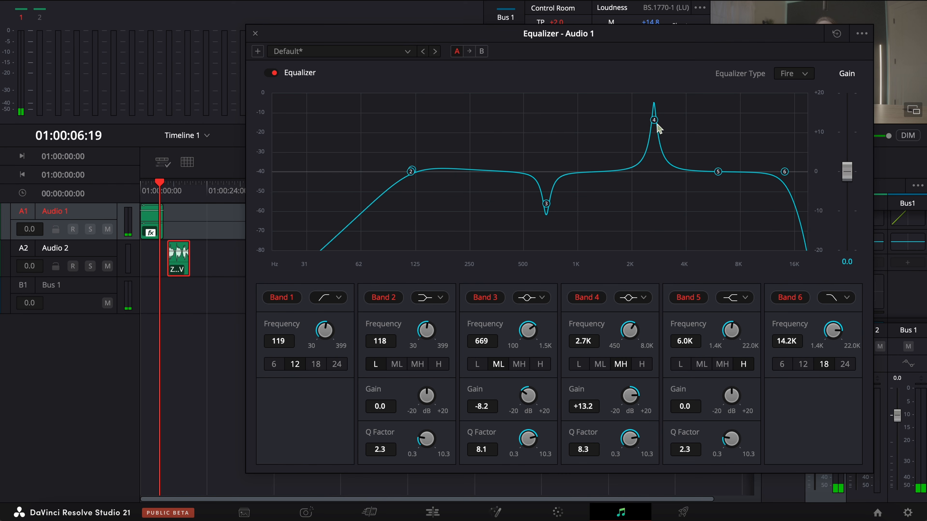
pyautogui.click(142, 191)
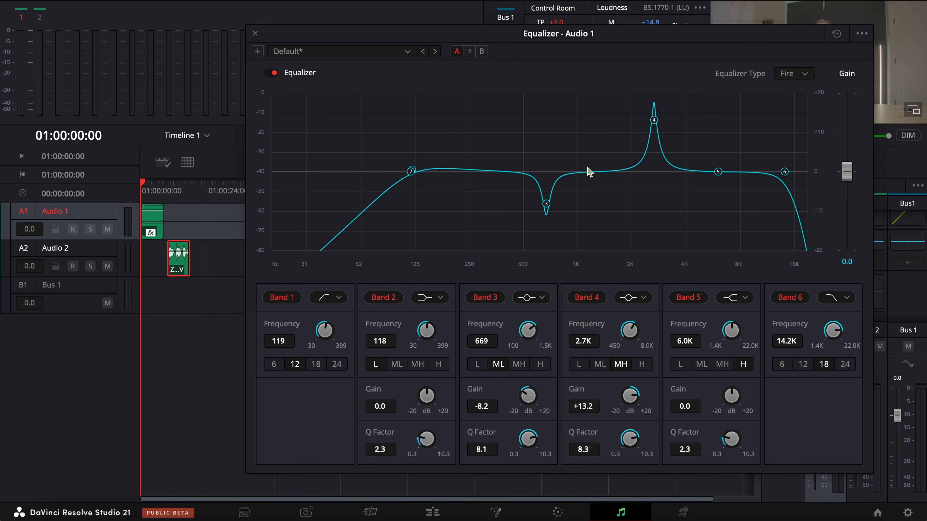
pyautogui.press('space')
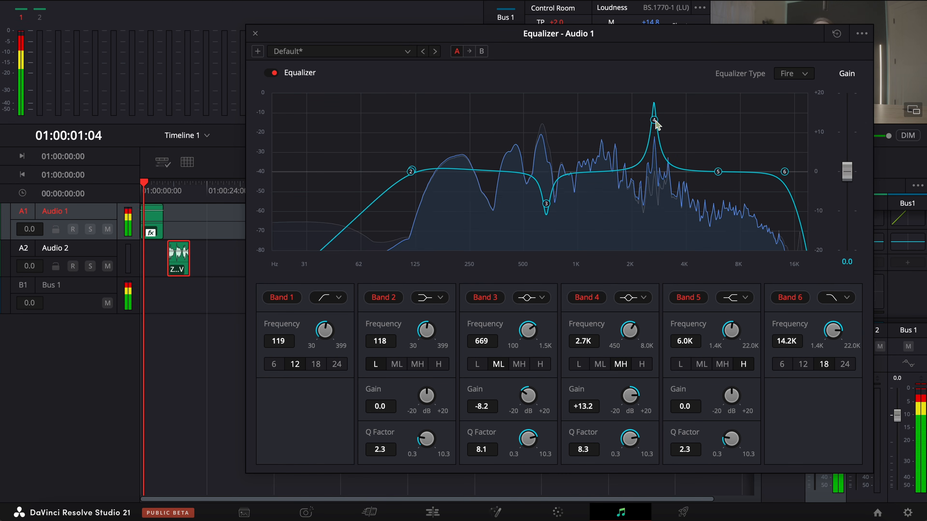
pyautogui.moveTo(655, 124); pyautogui.dragTo(653, 216)
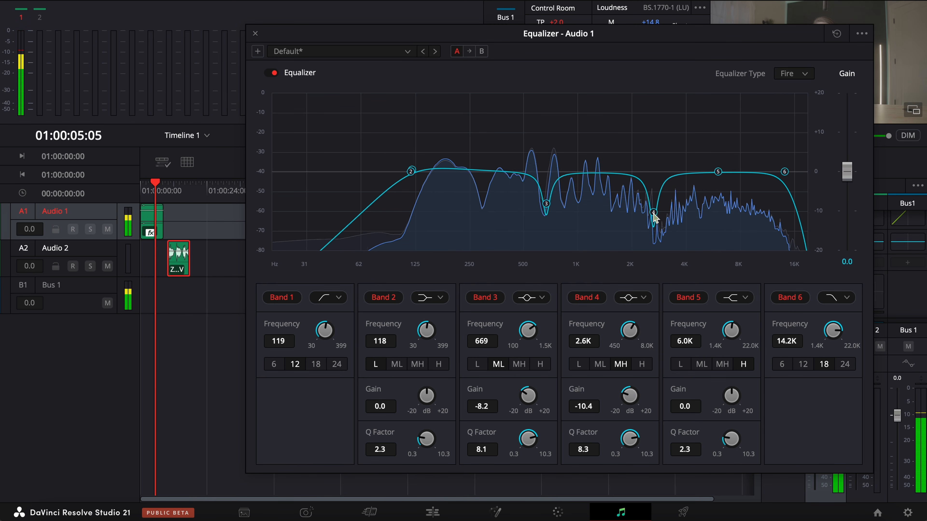
# Step: Lower the Band 6 high cut on the Audio 1 equalizer to 10.6K, checking it with playback from the start
pyautogui.press('space')
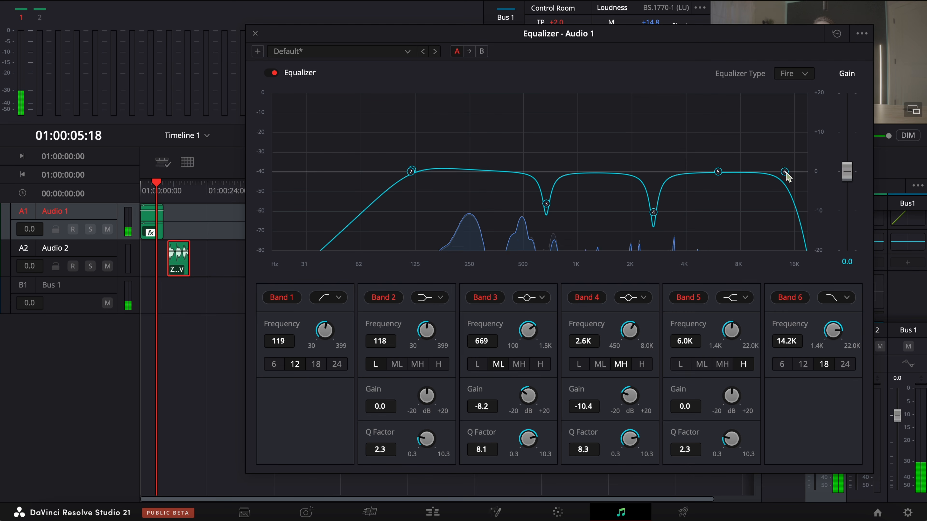
pyautogui.moveTo(783, 173); pyautogui.dragTo(770, 174)
pyautogui.moveTo(155, 184); pyautogui.dragTo(21, 183)
pyautogui.press('space')
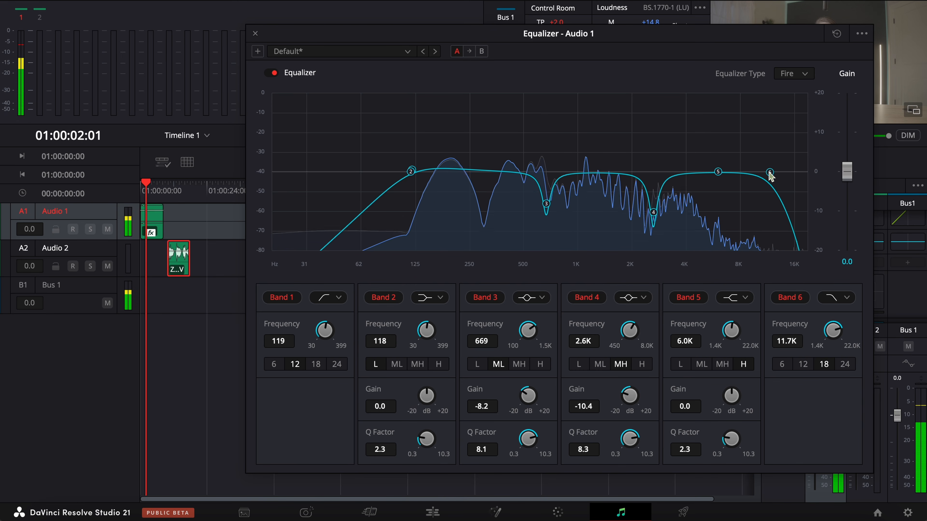
pyautogui.moveTo(769, 173); pyautogui.dragTo(762, 179)
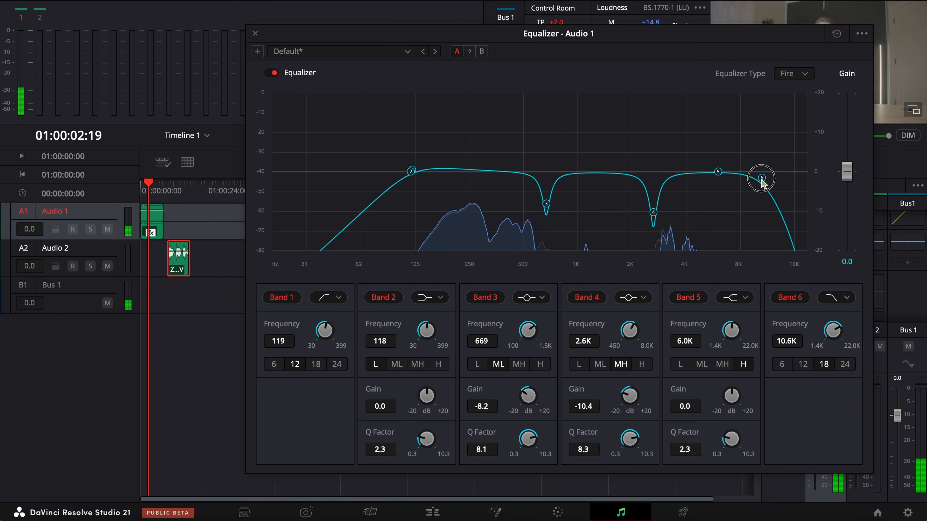
pyautogui.moveTo(149, 182); pyautogui.dragTo(107, 192)
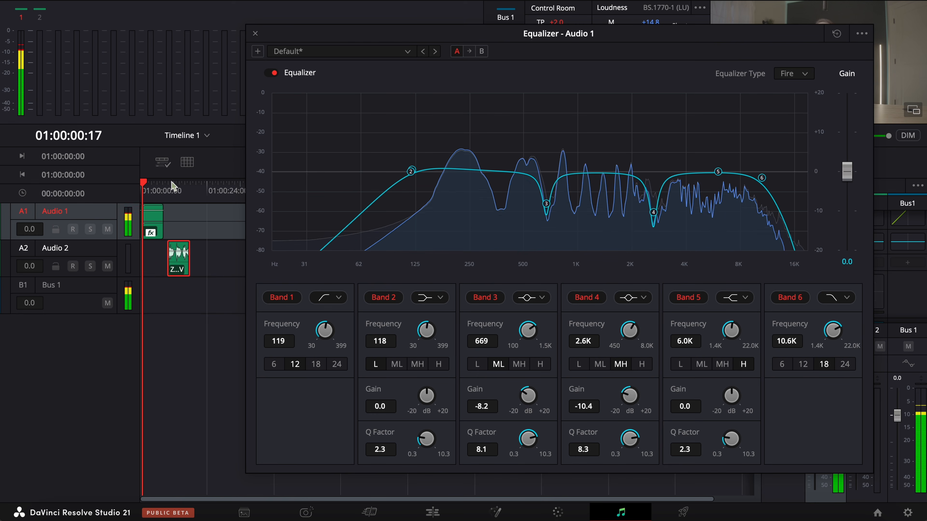
pyautogui.press('space')
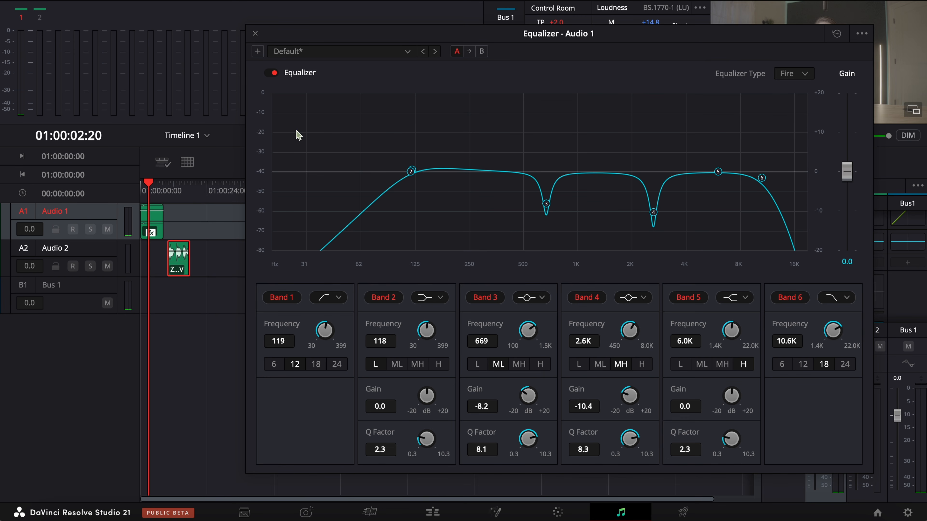
# Step: Play the on-camera dialogue from the start while switching the Audio 1 equalizer off and back on to compare
pyautogui.moveTo(148, 188); pyautogui.dragTo(144, 186)
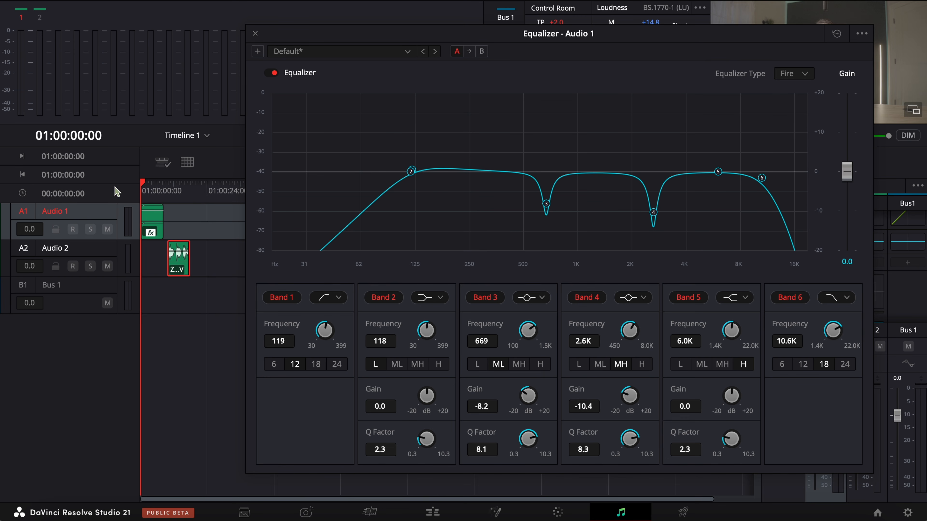
pyautogui.press('space')
pyautogui.click(271, 73)
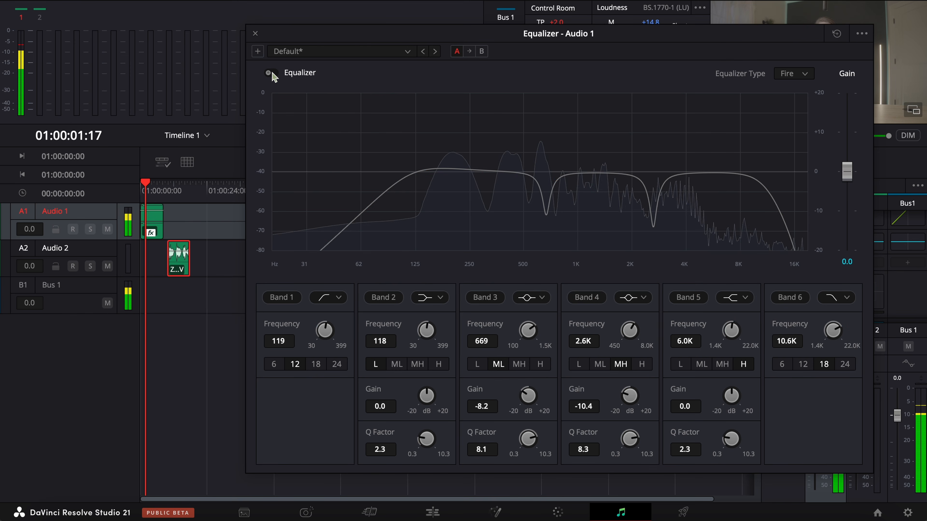
pyautogui.click(270, 73)
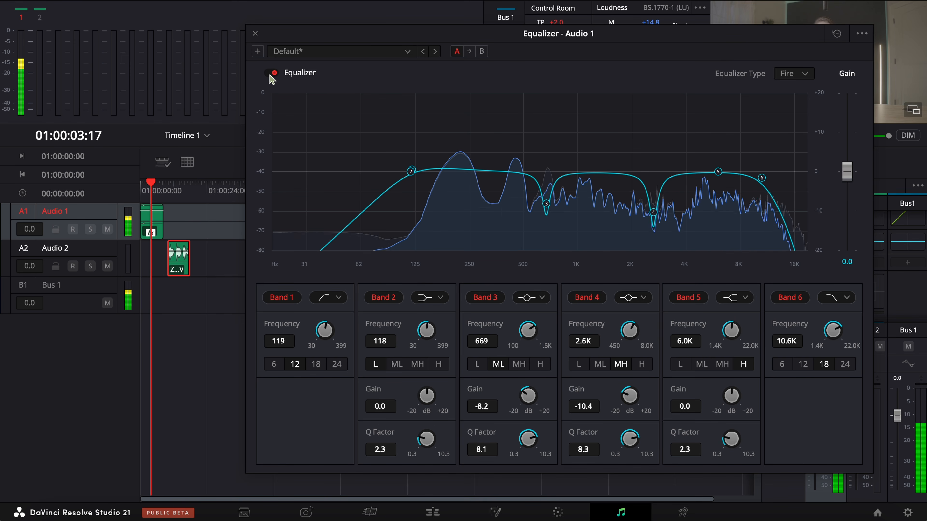
pyautogui.press('space')
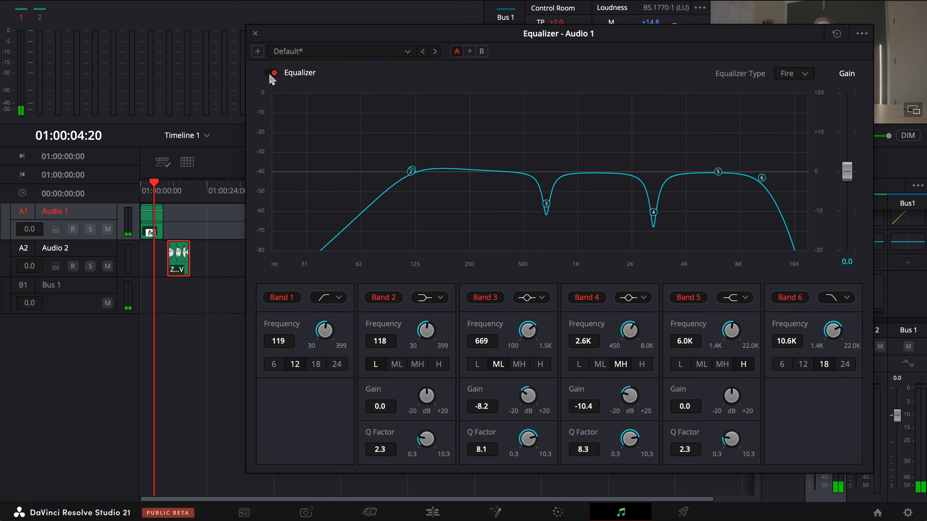
# Step: Return to the Edit page and play ZOOM0010_Tr1.WAV from its start to check its level
pyautogui.click(433, 512)
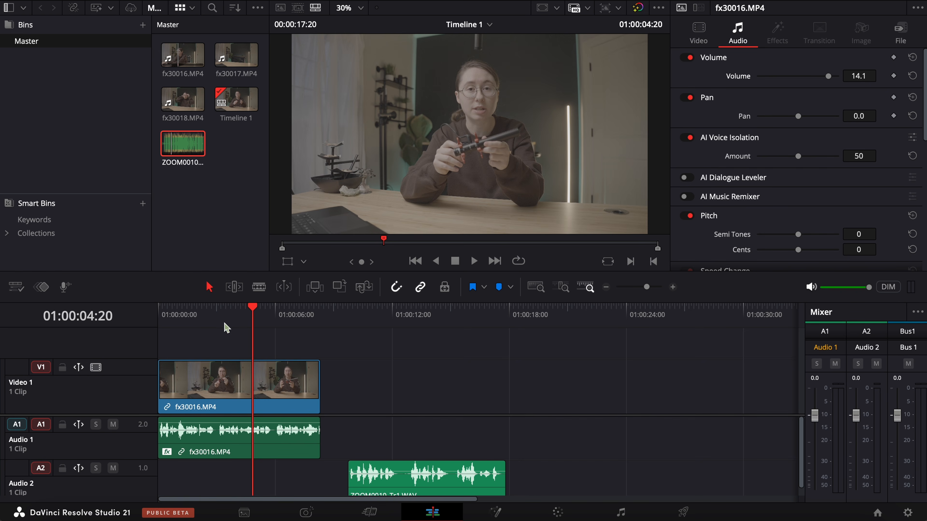
pyautogui.press('Home')
pyautogui.click(369, 354)
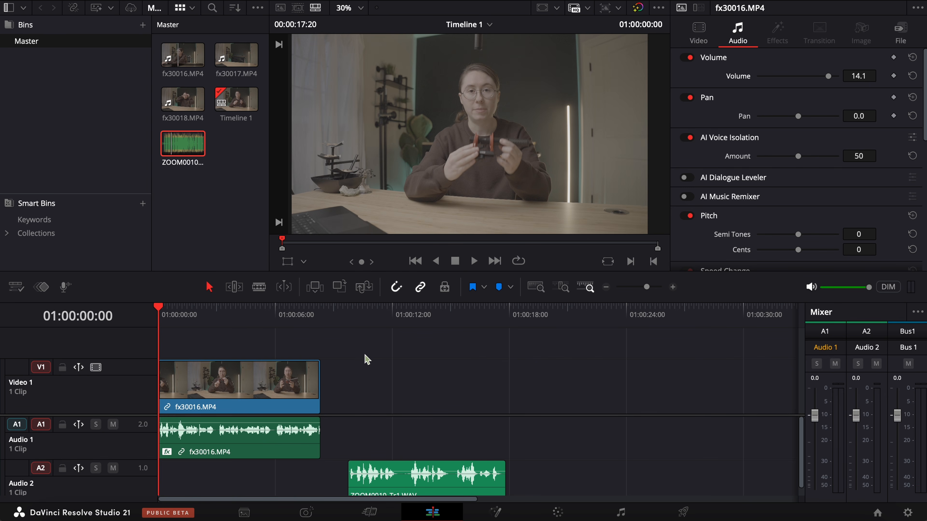
pyautogui.click(347, 329)
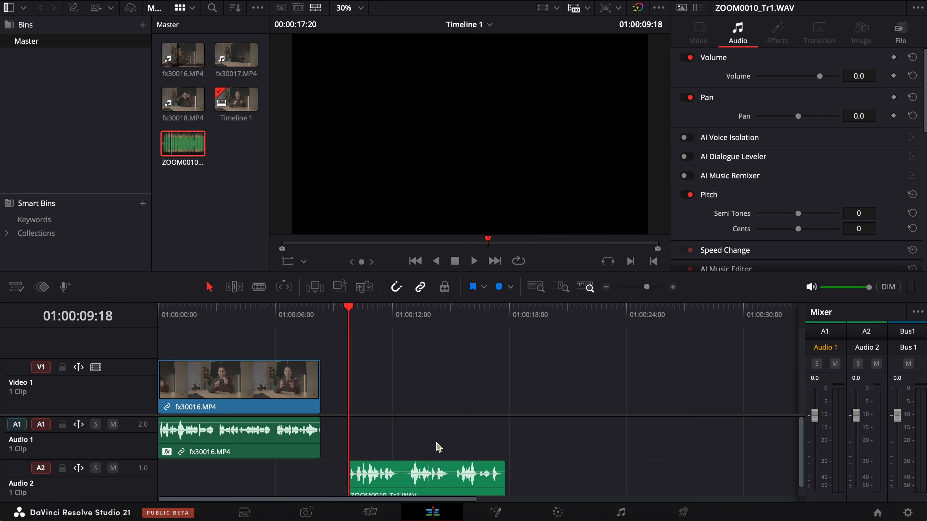
pyautogui.press('space')
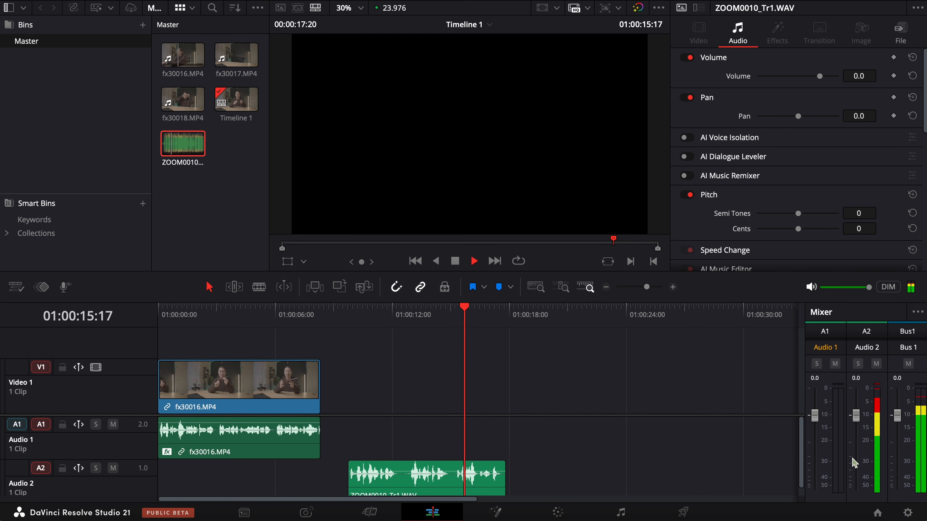
pyautogui.press('space')
# Step: Select the ZOOM0010_Tr1.WAV clip and lower its volume to -1.8
pyautogui.click(407, 312)
pyautogui.click(443, 484)
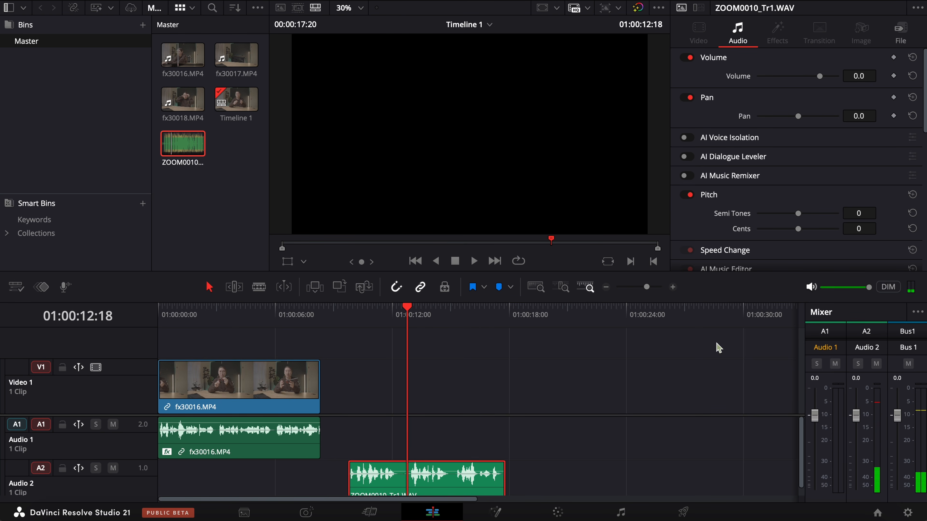
pyautogui.moveTo(821, 81); pyautogui.dragTo(819, 82)
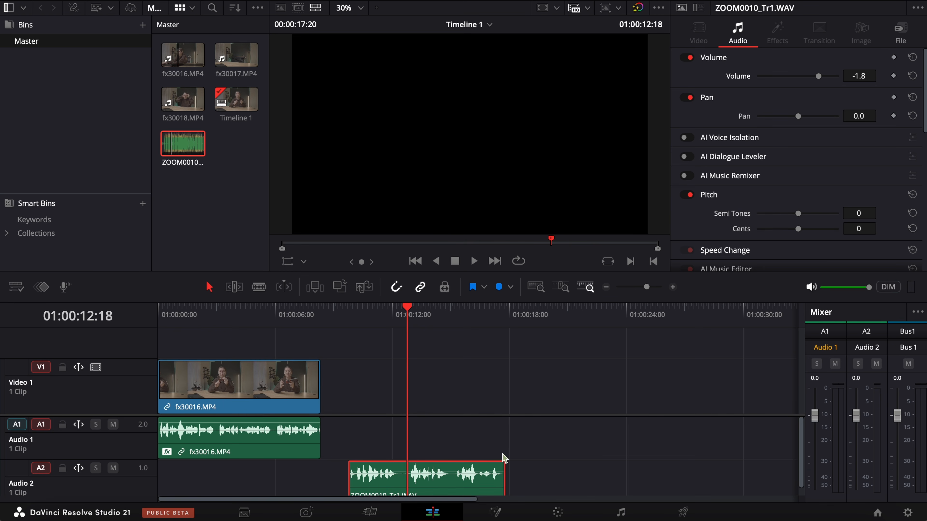
# Step: In the clip attributes of ZOOM0010_Tr1.WAV, set the audio format to Stereo with Embedded Channel 1 feeding both left and right
pyautogui.click(461, 485)
pyautogui.rightClick(463, 485)
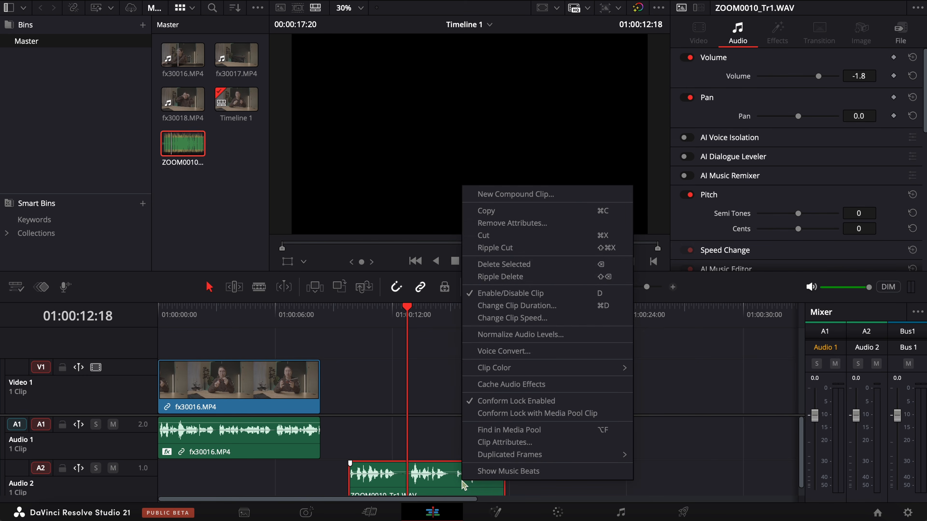
pyautogui.click(504, 442)
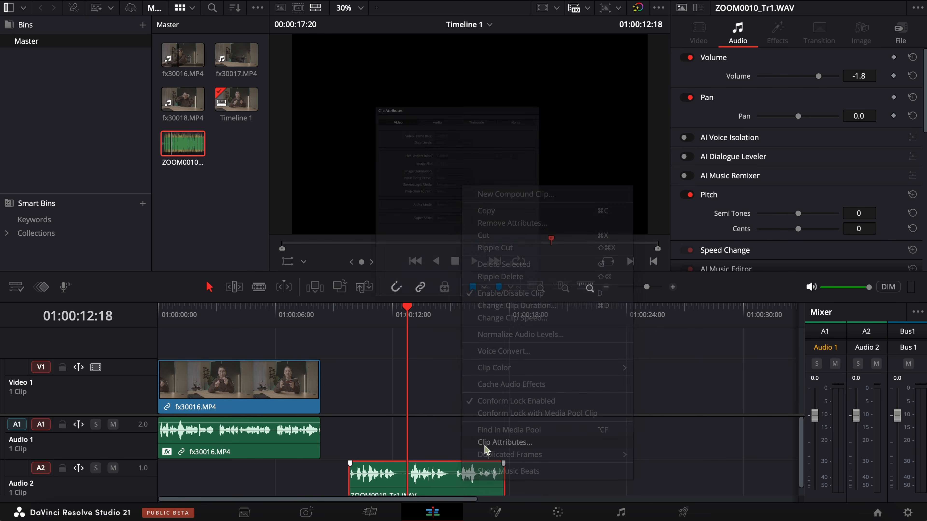
pyautogui.click(408, 21)
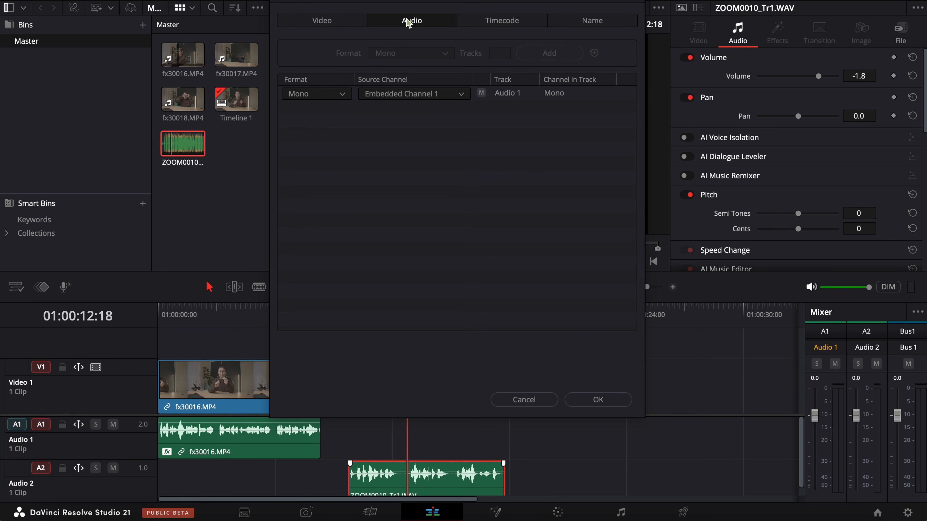
pyautogui.click(332, 95)
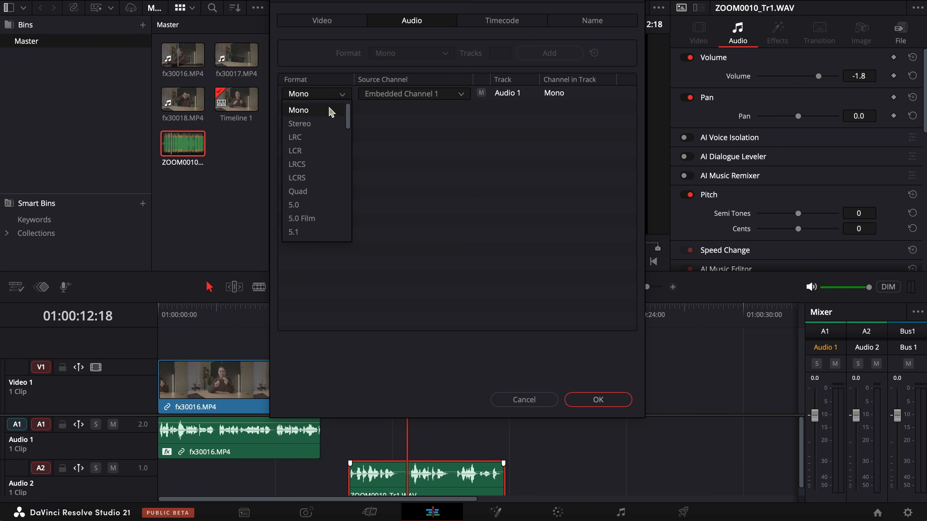
pyautogui.click(324, 126)
pyautogui.click(393, 111)
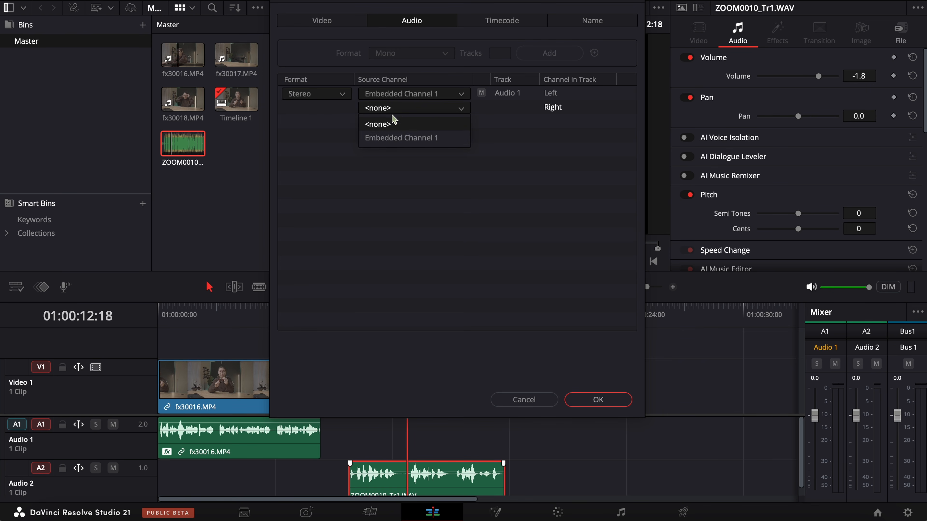
pyautogui.click(395, 140)
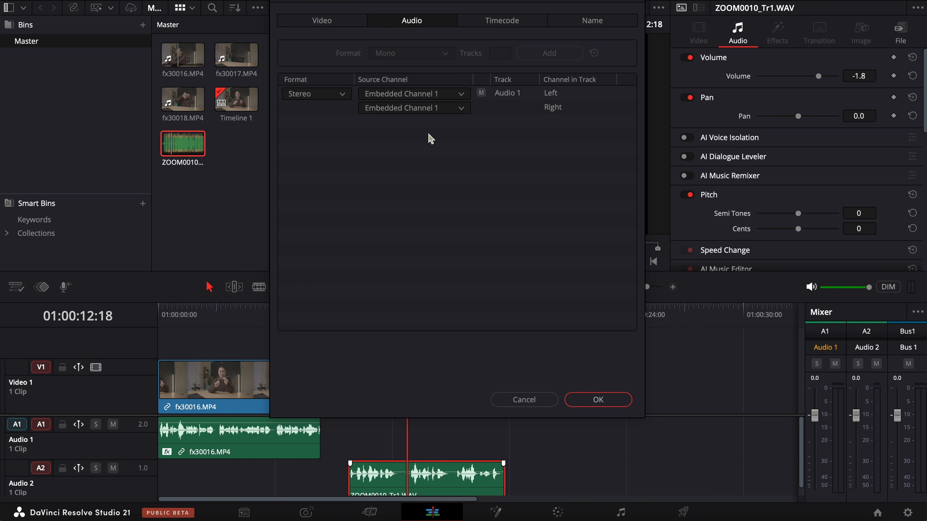
pyautogui.click(615, 400)
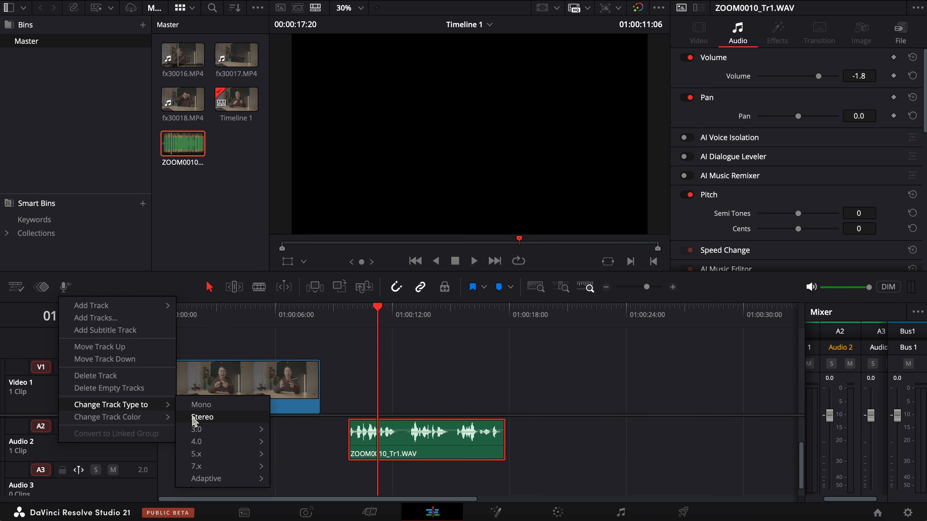
# Step: Change the Audio 2 track type to Stereo and play the ZOOM0010_Tr1.WAV clip to check its sound and levels
pyautogui.click(201, 417)
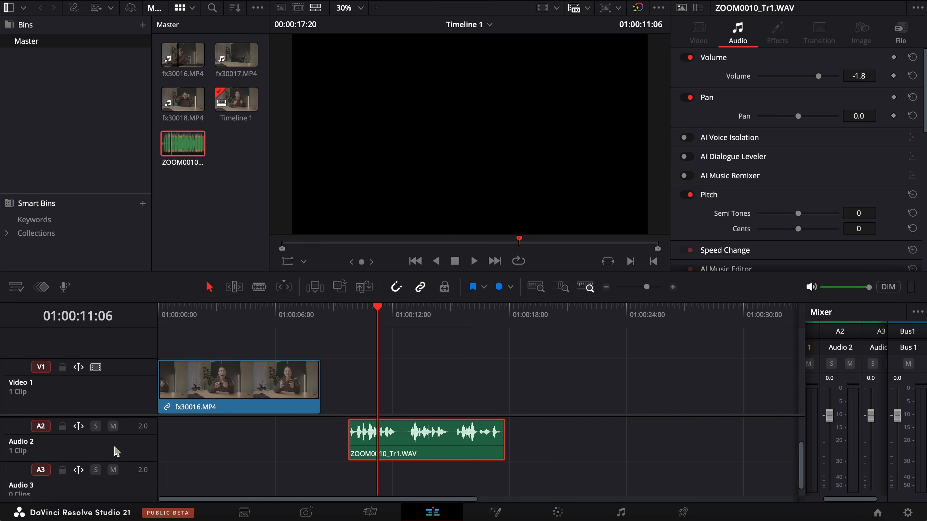
pyautogui.moveTo(377, 328); pyautogui.dragTo(347, 321)
pyautogui.press('space')
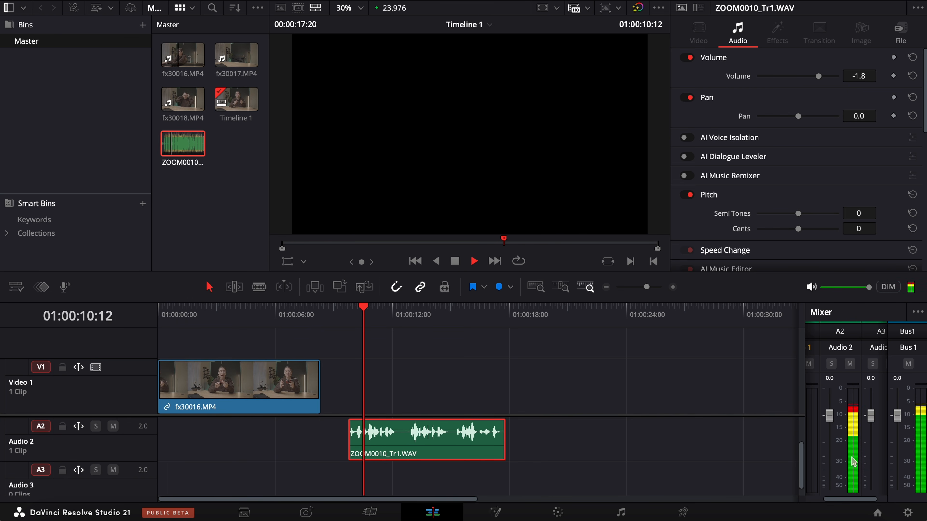
pyautogui.press('space')
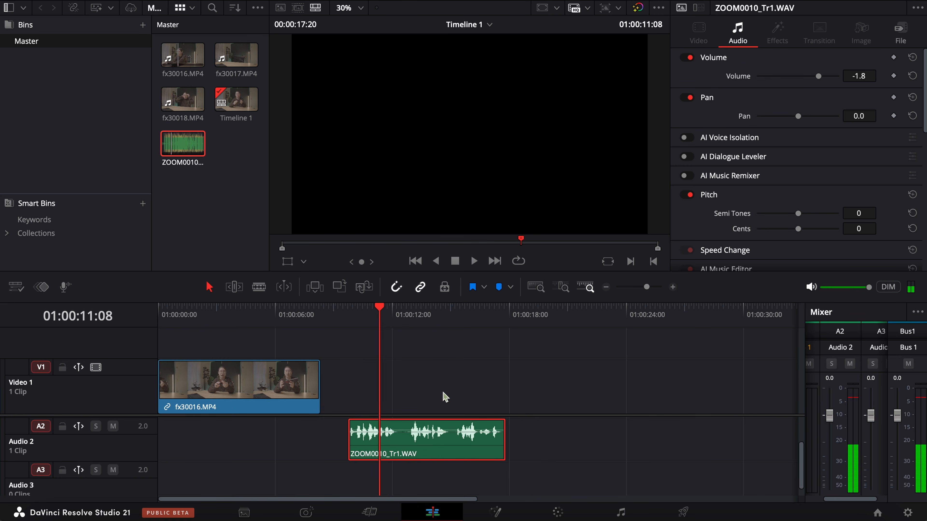
pyautogui.press('space')
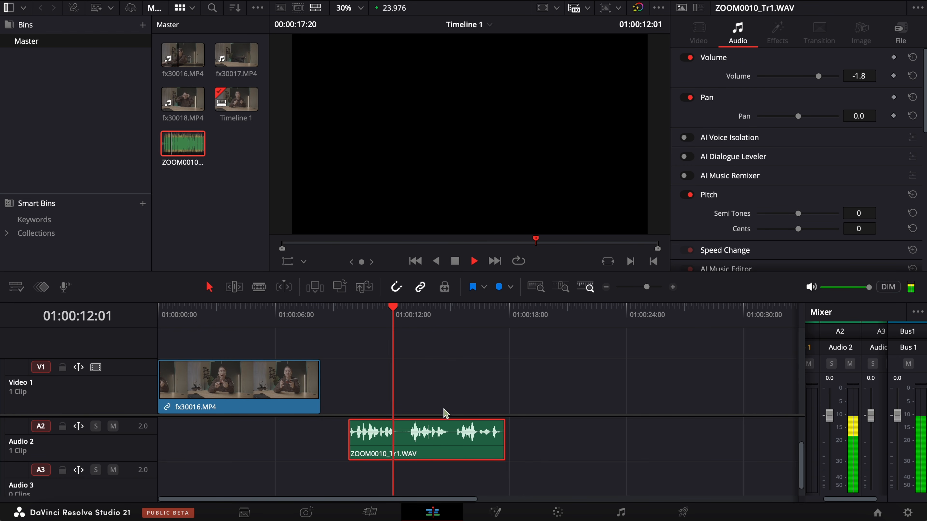
pyautogui.press('space')
pyautogui.click(518, 440)
# Step: Enable AI Voice Isolation on ZOOM0010_Tr1.WAV with an amount of 60, and play the clip from its start
pyautogui.click(349, 314)
pyautogui.click(443, 452)
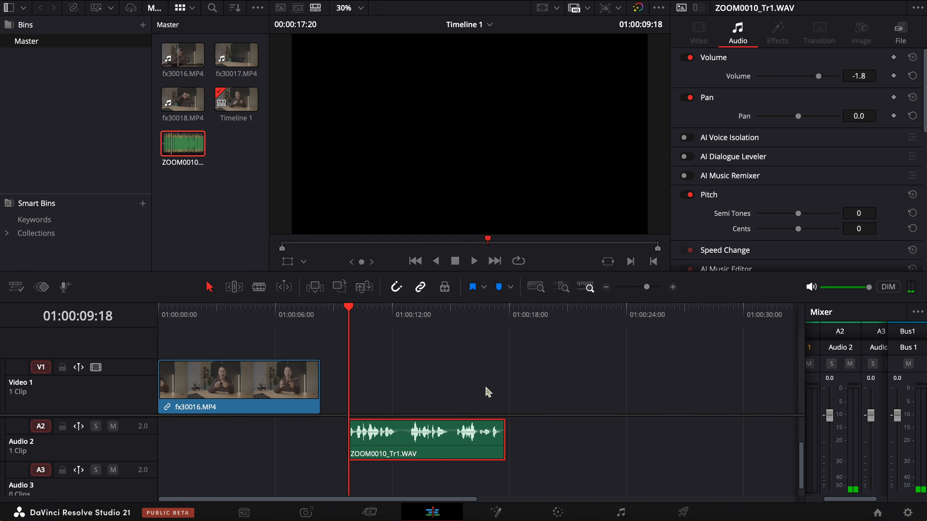
pyautogui.click(684, 137)
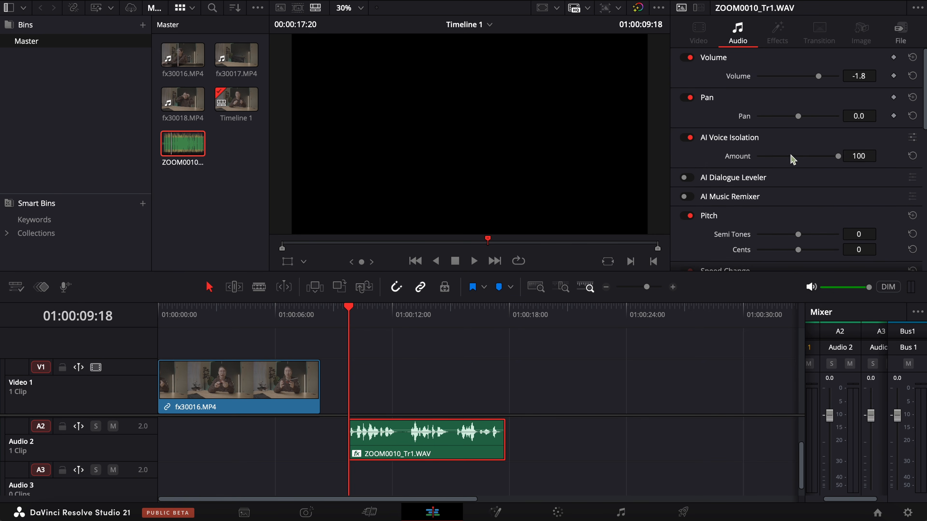
pyautogui.click(797, 156)
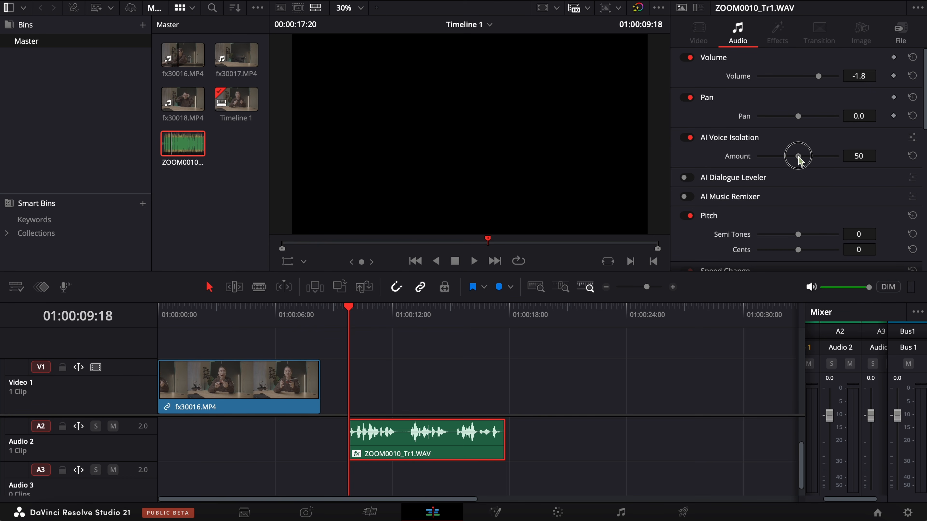
pyautogui.moveTo(799, 157); pyautogui.dragTo(801, 158)
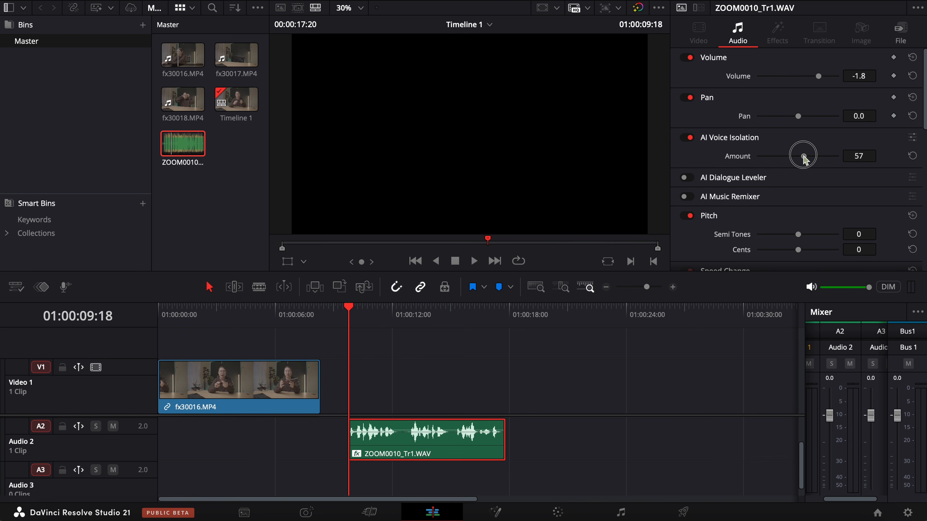
pyautogui.click(445, 393)
pyautogui.press('space')
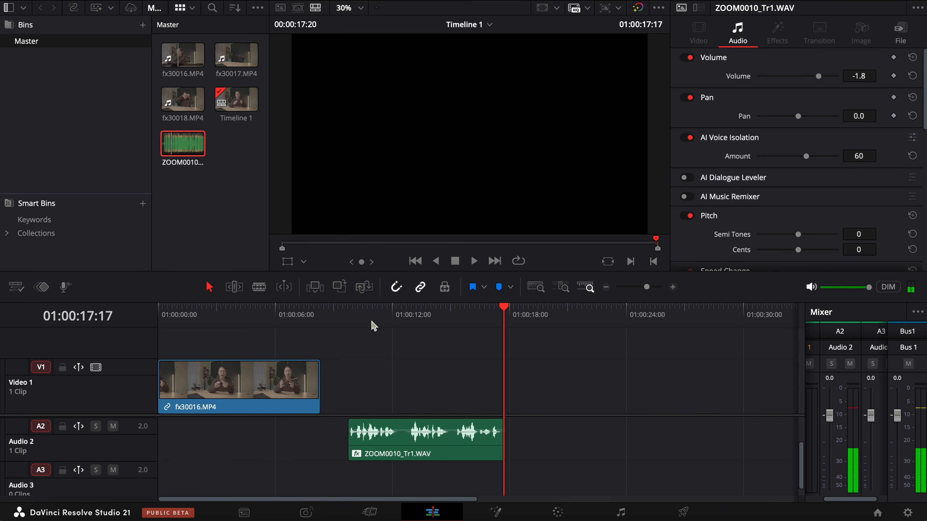
# Step: Reduce the AI Voice Isolation amount on ZOOM0010_Tr1.WAV to 20 and play the clip from its start
pyautogui.click(348, 312)
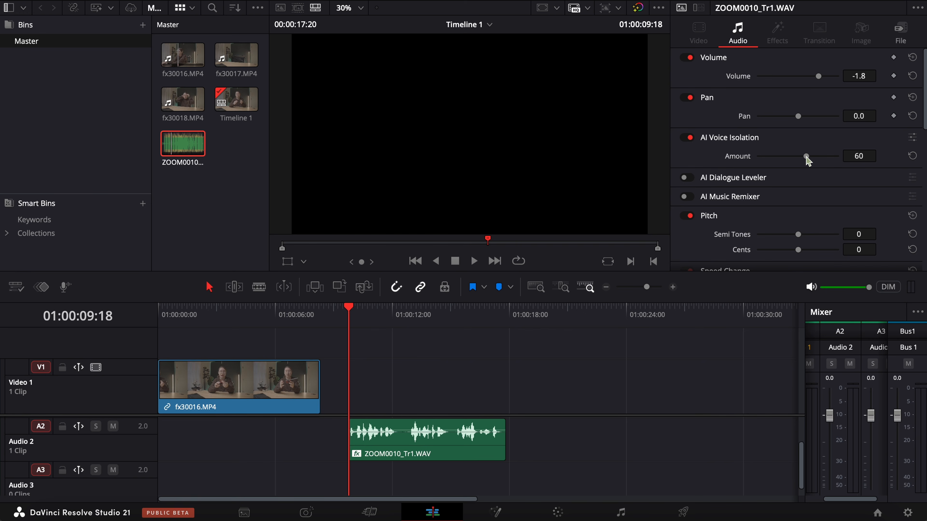
pyautogui.press('XF86AudioRaiseVolume')
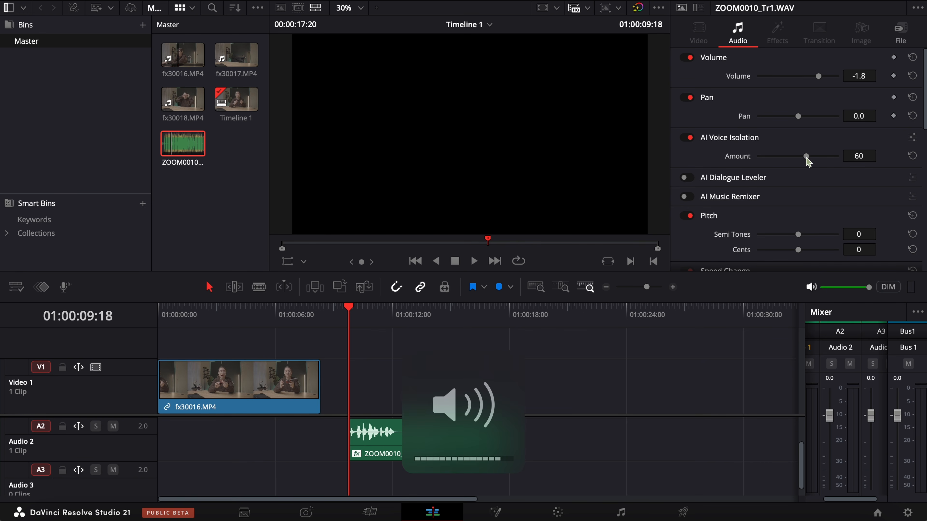
pyautogui.moveTo(806, 156); pyautogui.dragTo(772, 156)
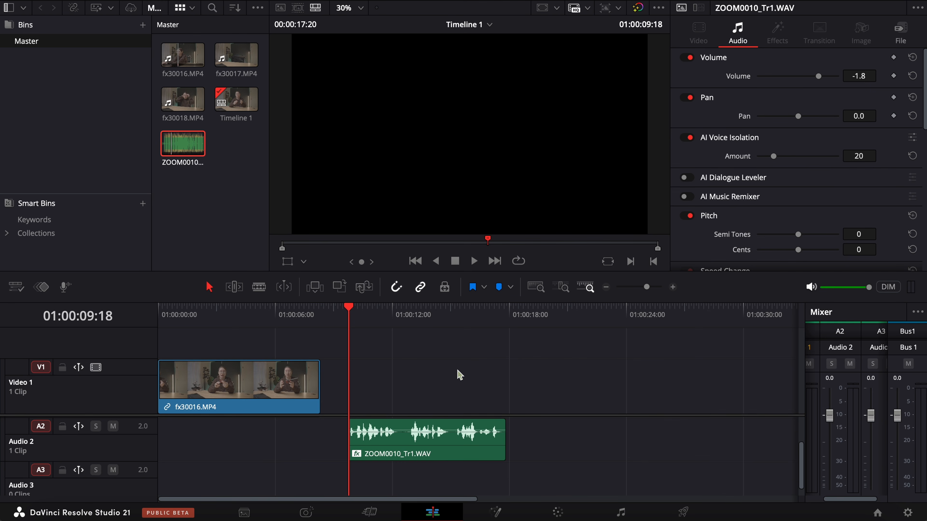
pyautogui.press('space')
pyautogui.click(443, 451)
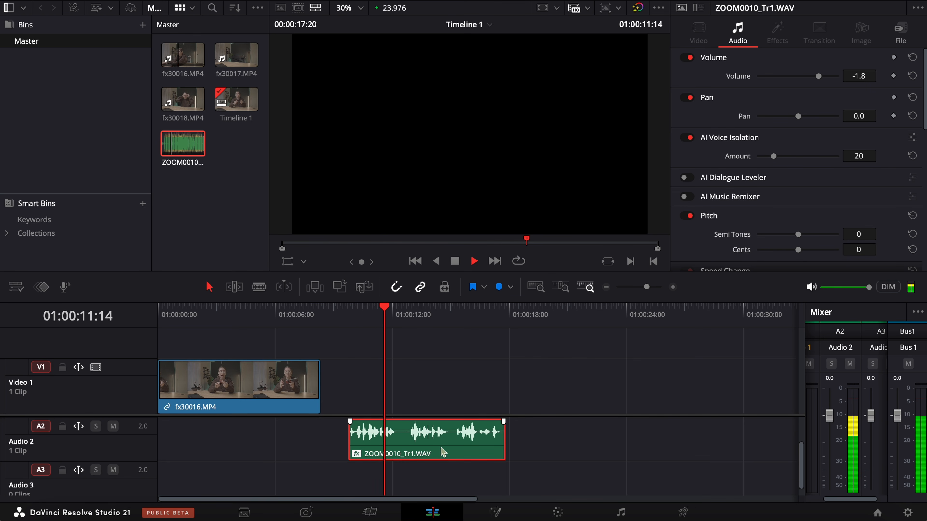
# Step: Set the AI Voice Isolation amount on ZOOM0010_Tr1.WAV to 60 and play the beginning of the clip
pyautogui.press('space')
pyautogui.click(806, 156)
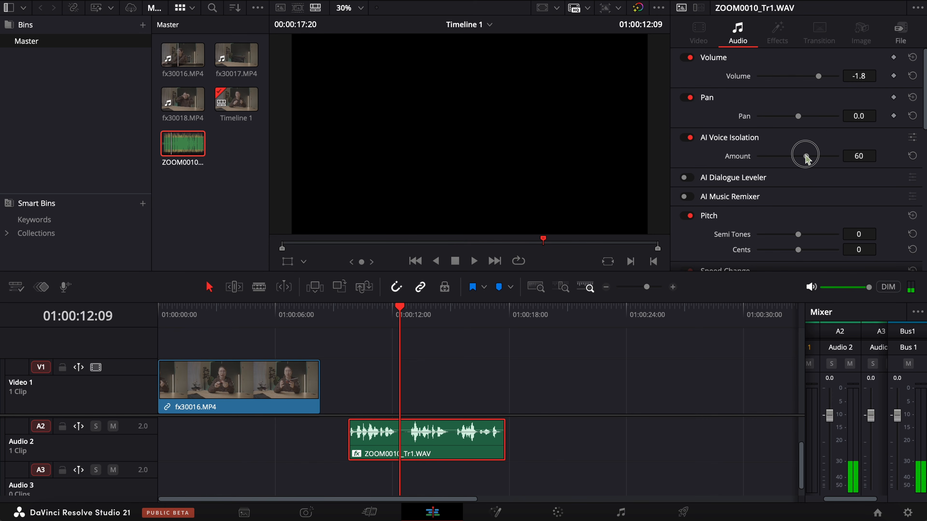
pyautogui.click(364, 322)
pyautogui.press('space')
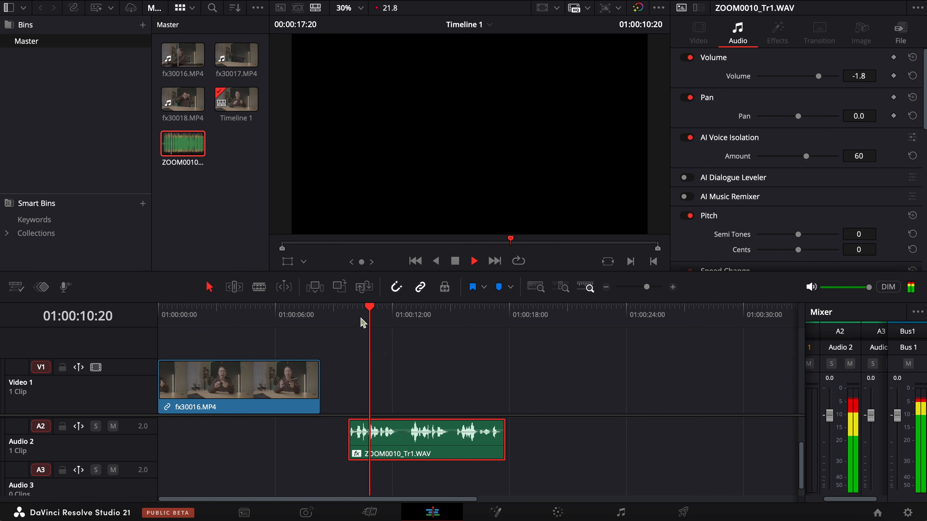
pyautogui.press('space')
# Step: Raise the AI Voice Isolation amount on ZOOM0010_Tr1.WAV to 100 and listen to the clip from its start
pyautogui.moveTo(818, 156); pyautogui.dragTo(837, 156)
pyautogui.click(352, 319)
pyautogui.press('space')
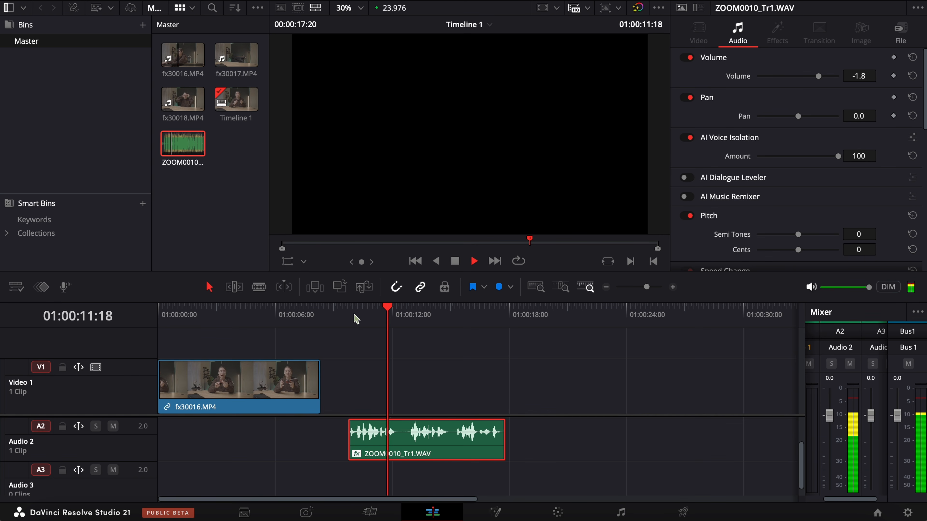
pyautogui.press('space')
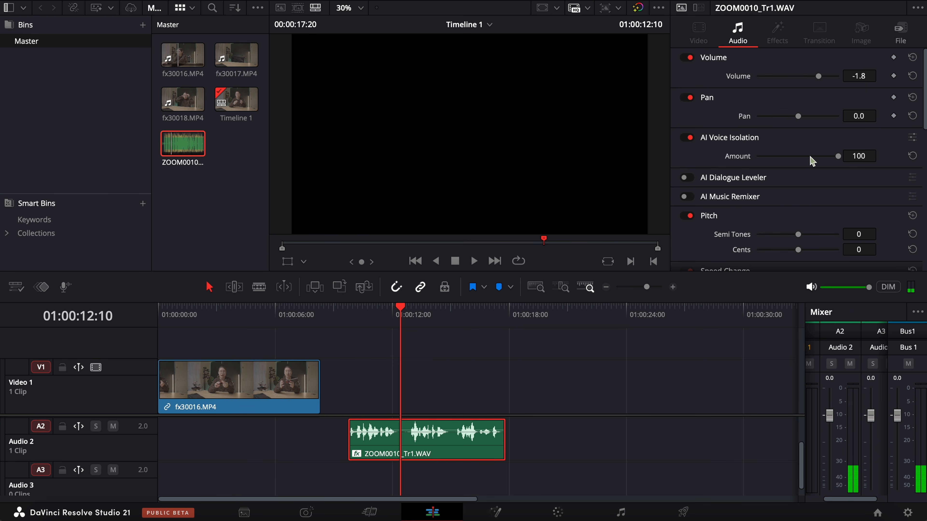
# Step: Bring the AI Voice Isolation amount on ZOOM0010_Tr1.WAV down to 60, audition the clip and return the playhead to its start
pyautogui.moveTo(803, 156); pyautogui.dragTo(805, 156)
pyautogui.click(350, 316)
pyautogui.press('space')
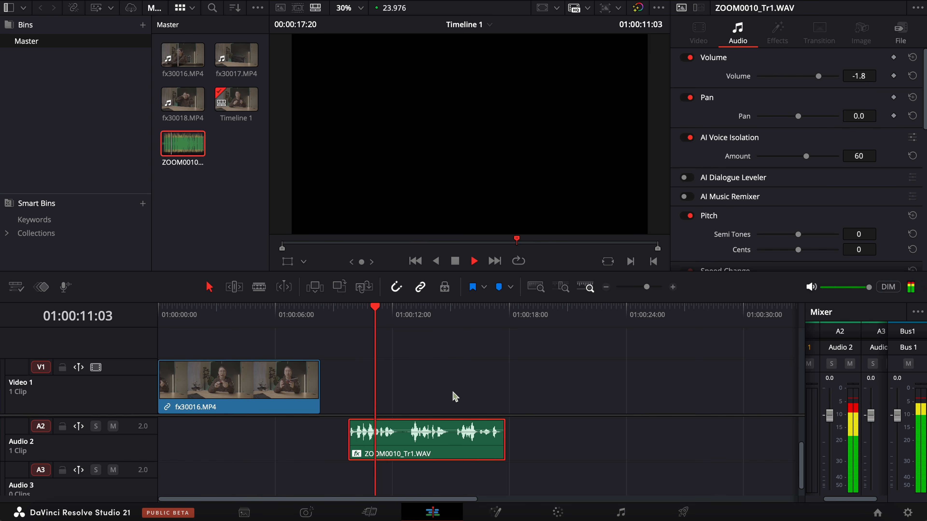
pyautogui.press('space')
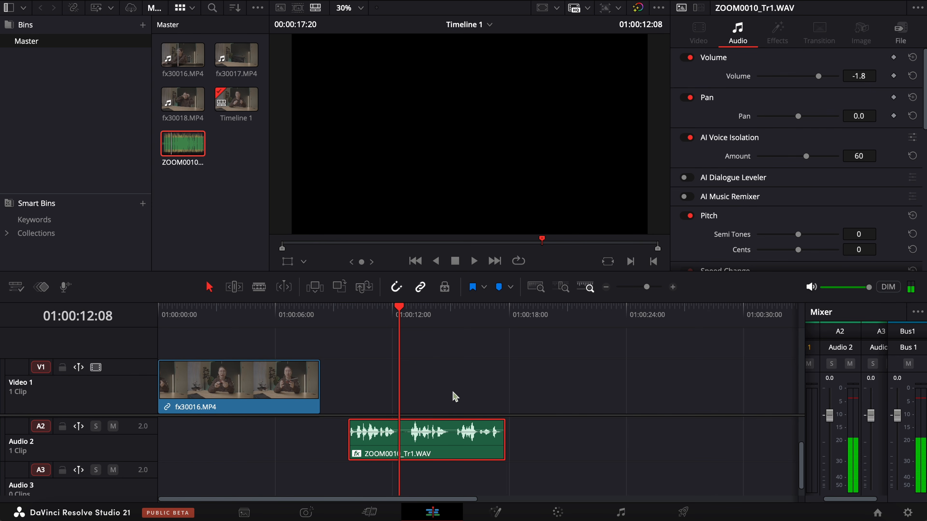
pyautogui.click(347, 316)
# Step: On the Fairlight page, open the equalizer of the Audio 2 track and enable Band 1
pyautogui.click(621, 512)
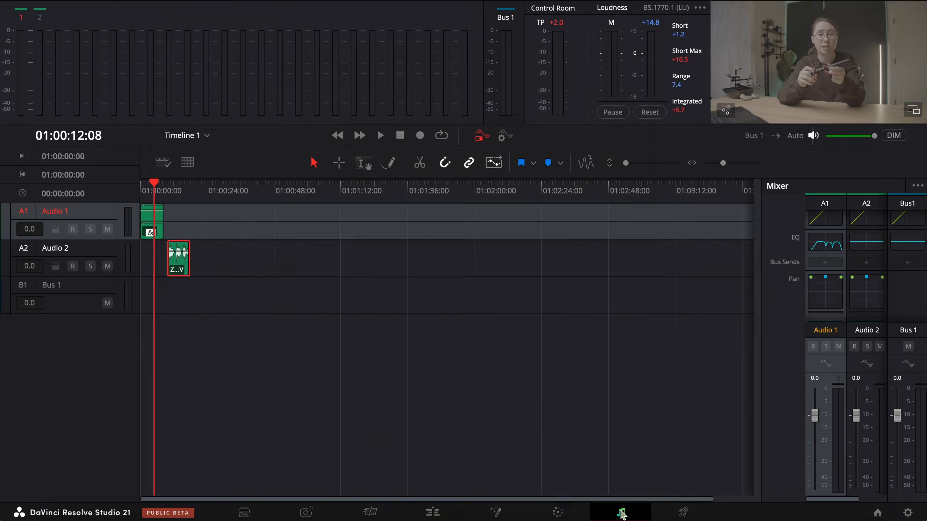
pyautogui.doubleClick(867, 243)
pyautogui.click(282, 297)
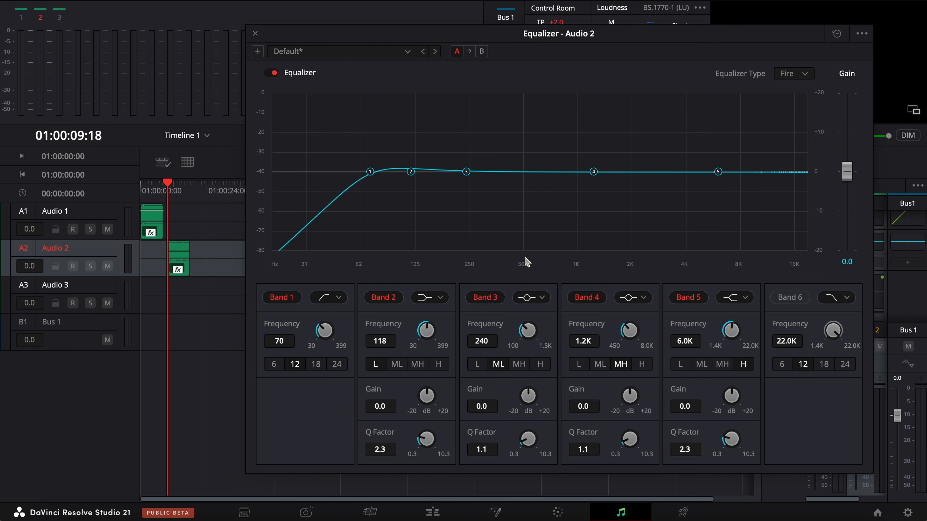
# Step: Enable Band 6 in the Audio 2 equalizer with a slope of 18 at 13.7K, and set Band 1's frequency to 116
pyautogui.click(787, 299)
pyautogui.click(825, 362)
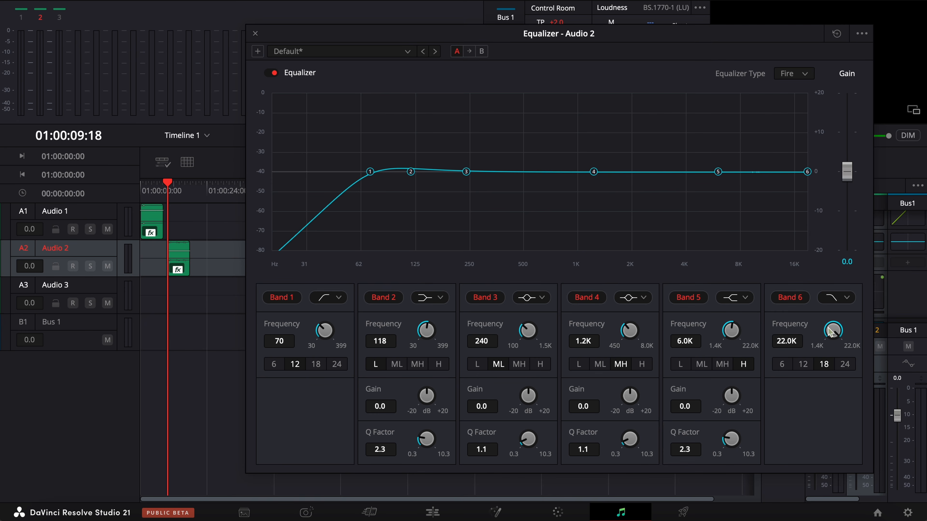
pyautogui.moveTo(834, 329); pyautogui.dragTo(795, 322)
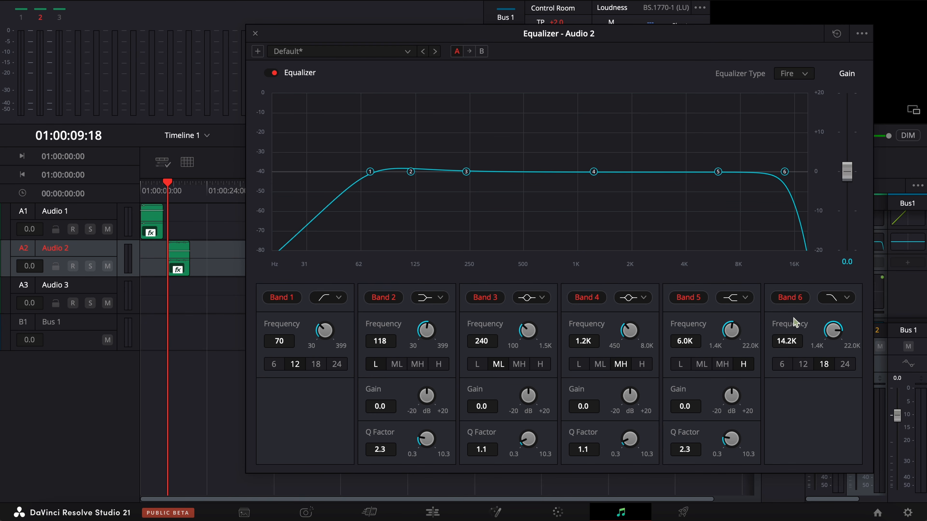
pyautogui.moveTo(370, 174); pyautogui.dragTo(411, 178)
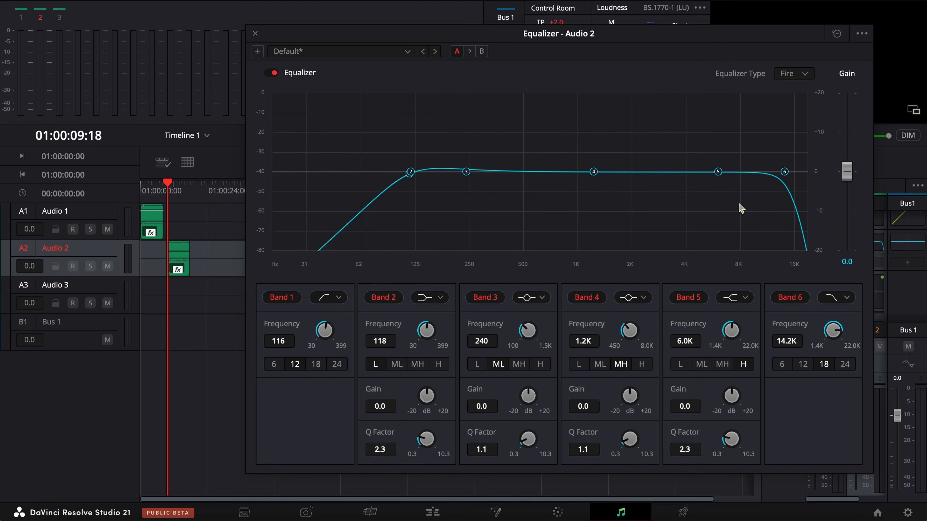
pyautogui.moveTo(786, 162); pyautogui.dragTo(782, 171)
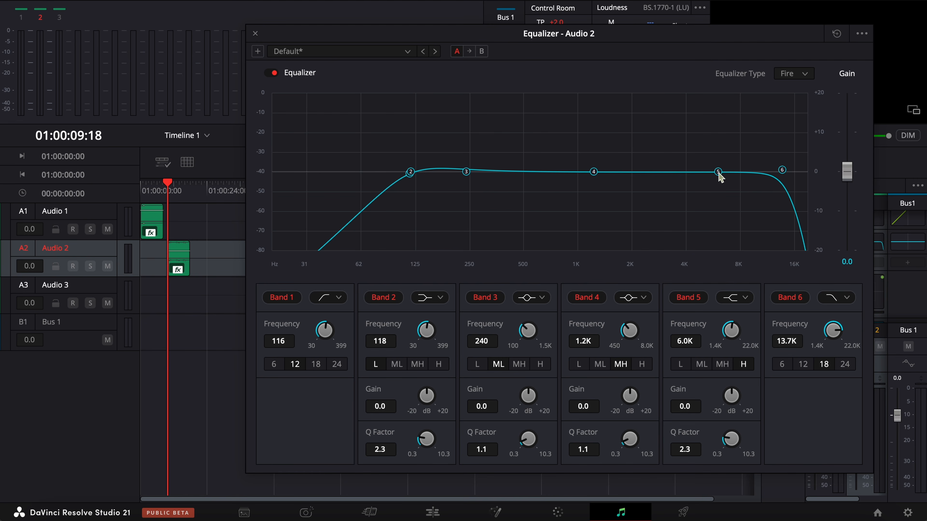
# Step: Narrow the Audio 2 equalizer's middle bands to Q factor 8.4 on Band 3 and 8.7 on Band 4, and start playback
pyautogui.moveTo(525, 435); pyautogui.dragTo(705, 394)
pyautogui.moveTo(623, 443); pyautogui.dragTo(812, 398)
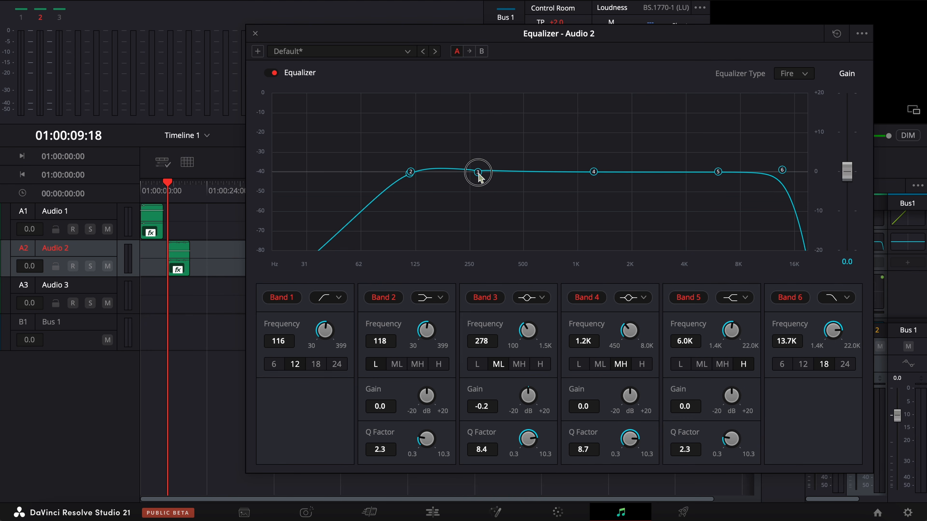
pyautogui.press('space')
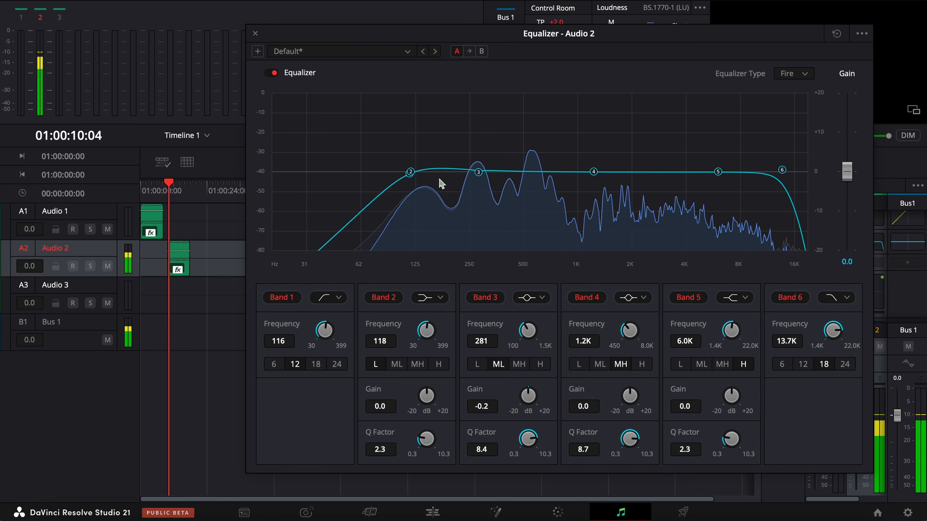
# Step: Boost Band 3 to +13.8 dB and sweep it from 400 up to 674 Hz while playing the Audio 2 clip
pyautogui.moveTo(480, 172); pyautogui.dragTo(506, 117)
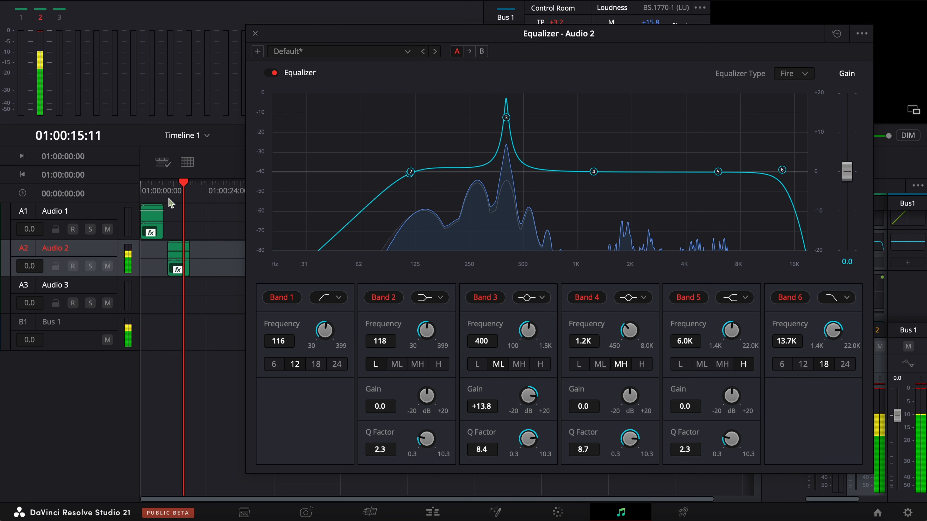
pyautogui.click(168, 189)
pyautogui.press('space')
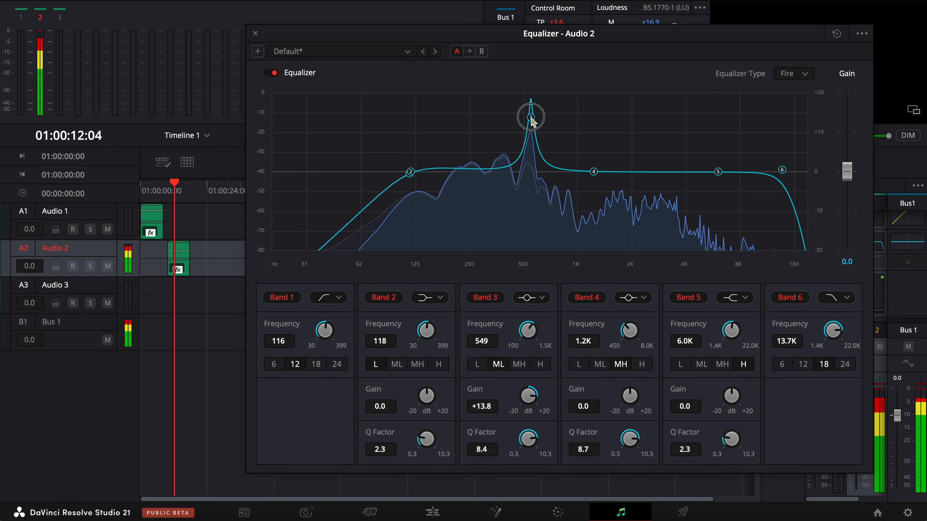
pyautogui.moveTo(531, 118)
pyautogui.mouseDown()
pyautogui.moveTo(555, 117)
pyautogui.moveTo(546, 117)
pyautogui.mouseUp()
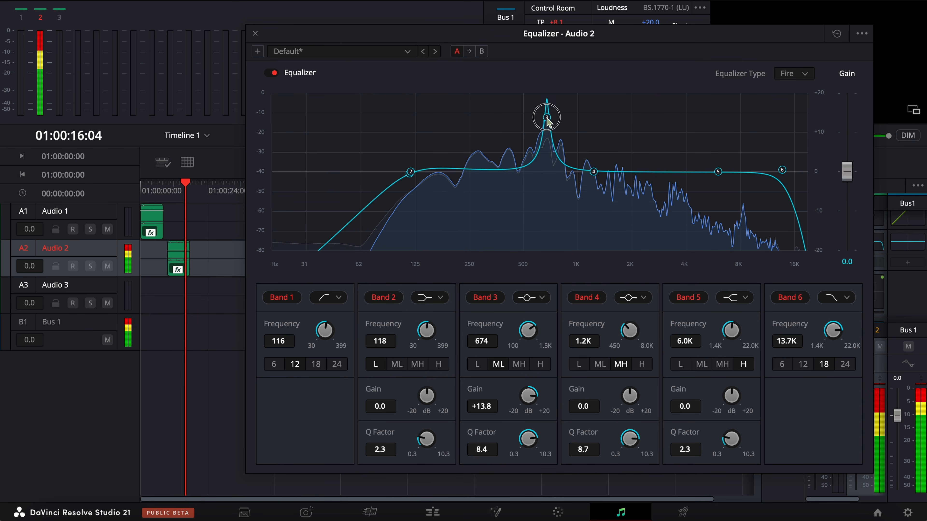
pyautogui.press('space')
# Step: Sweep the boosted Band 3 down during playback, cut it to -6.3 dB at 359 Hz, and play the clip to check
pyautogui.click(168, 190)
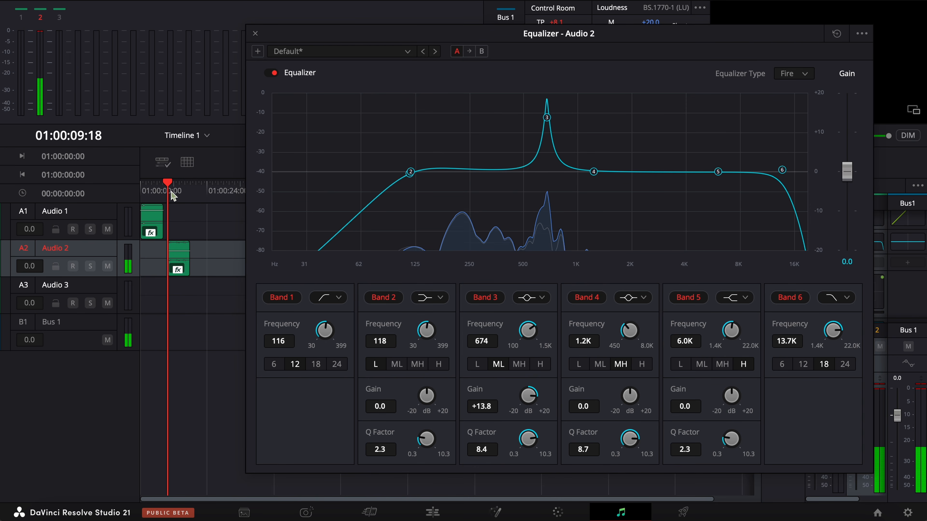
pyautogui.press('space')
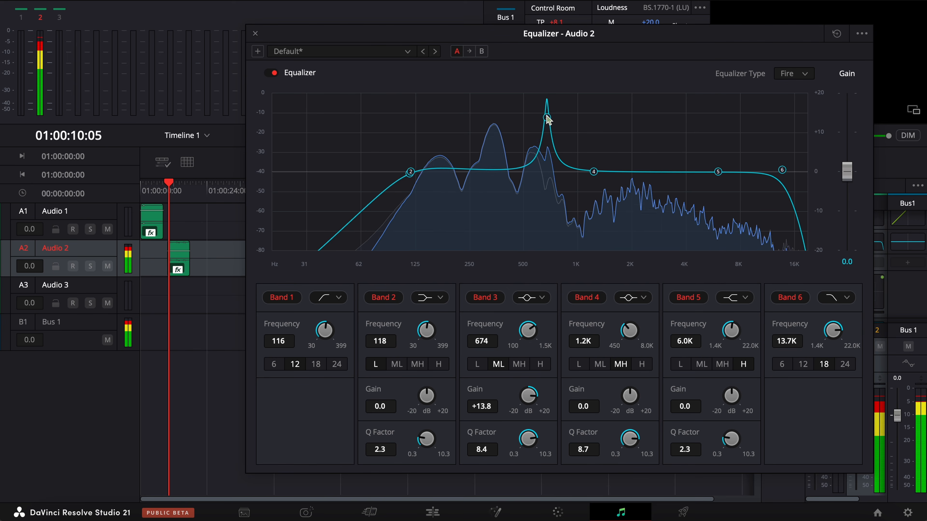
pyautogui.moveTo(547, 118); pyautogui.dragTo(498, 119)
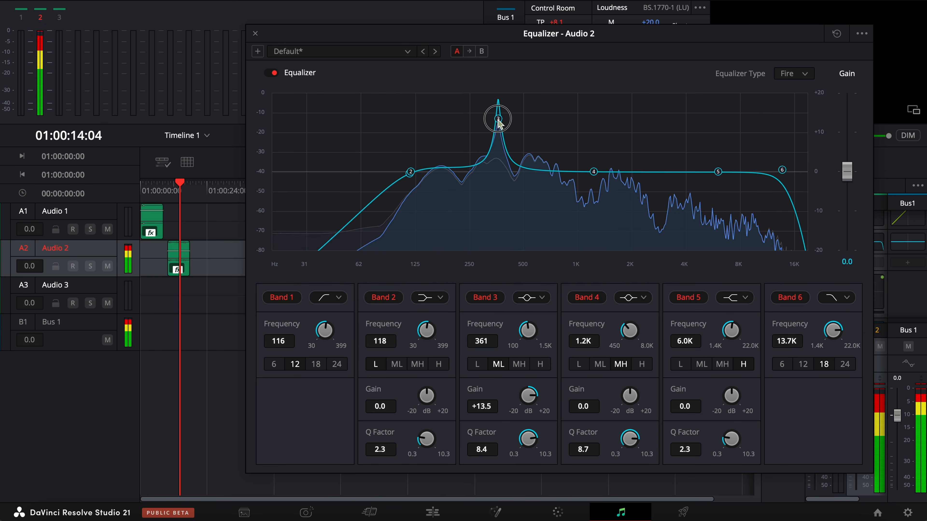
pyautogui.moveTo(498, 119); pyautogui.dragTo(497, 198)
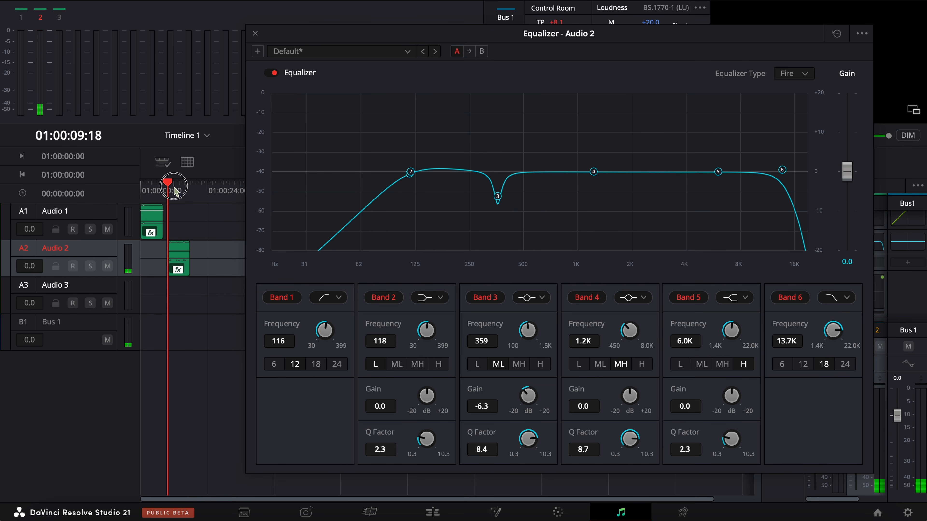
pyautogui.press('space')
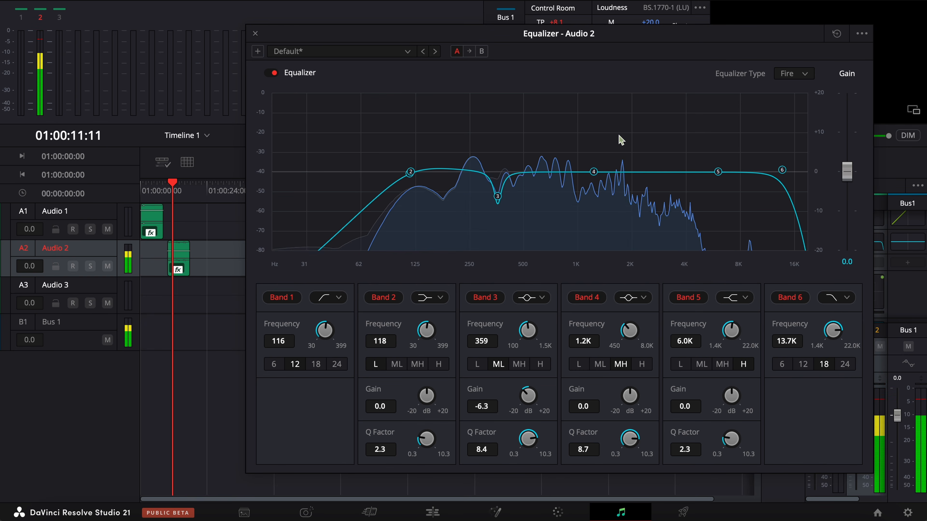
pyautogui.press('space')
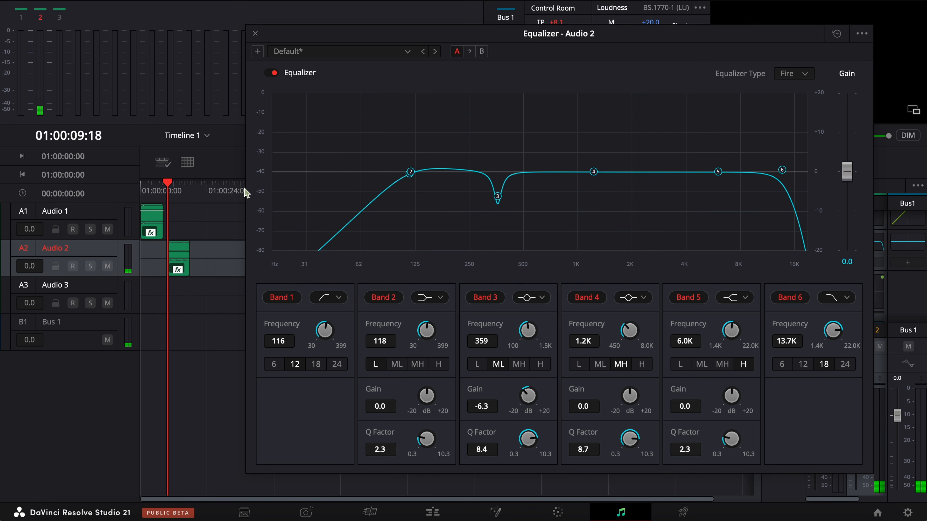
# Step: Sweep Band 4 with a +13.8 dB boost to 1.6K during playback, and cut it there to -8.7 dB
pyautogui.press('space')
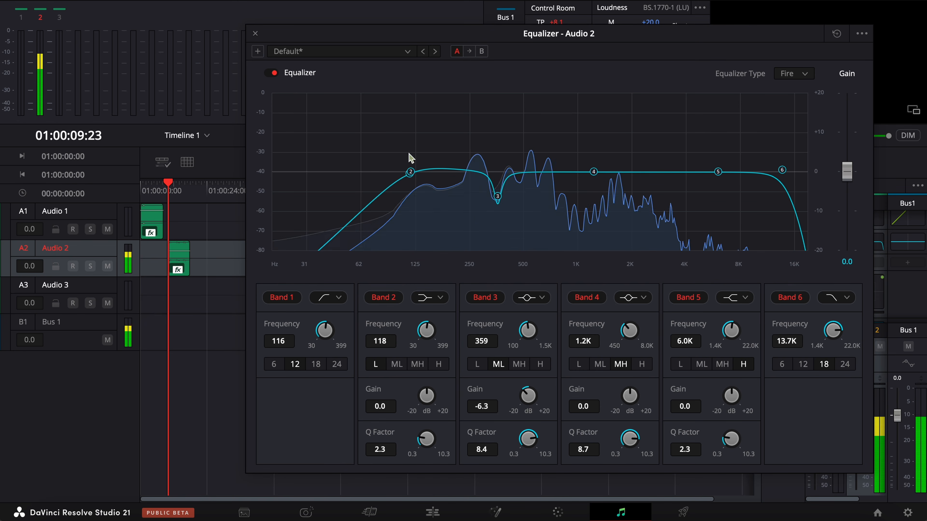
pyautogui.moveTo(596, 171); pyautogui.dragTo(616, 119)
pyautogui.click(169, 185)
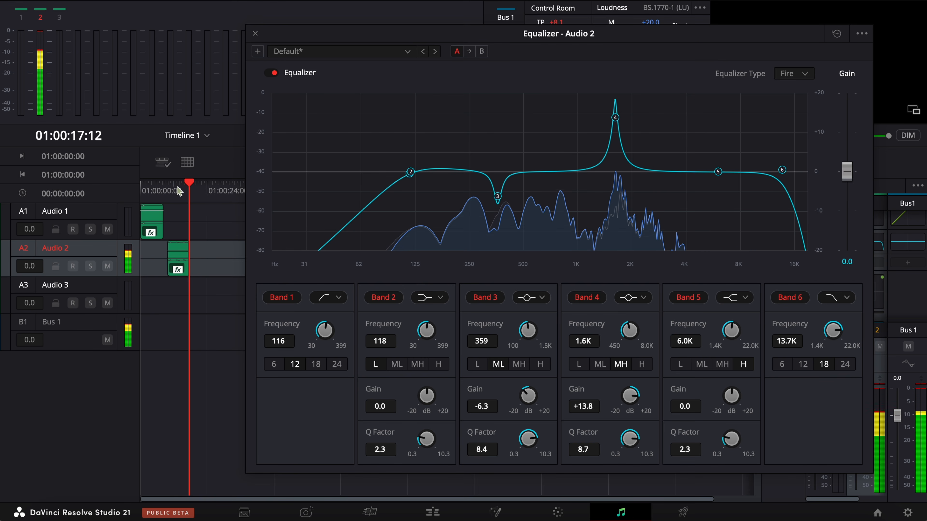
pyautogui.press('space')
pyautogui.moveTo(615, 118); pyautogui.dragTo(616, 192)
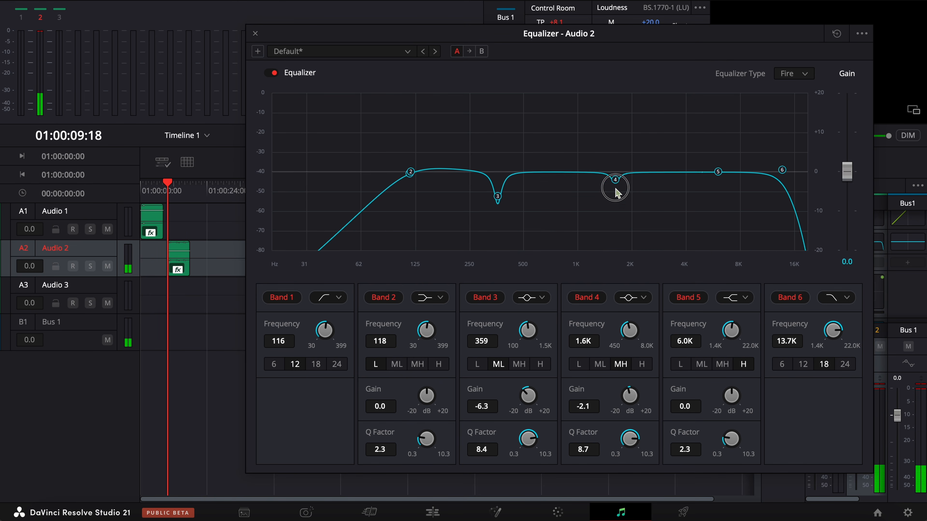
# Step: While the clip plays, lower the frequency of Band 6 in the Audio 2 equalizer to 11.7K
pyautogui.press('space')
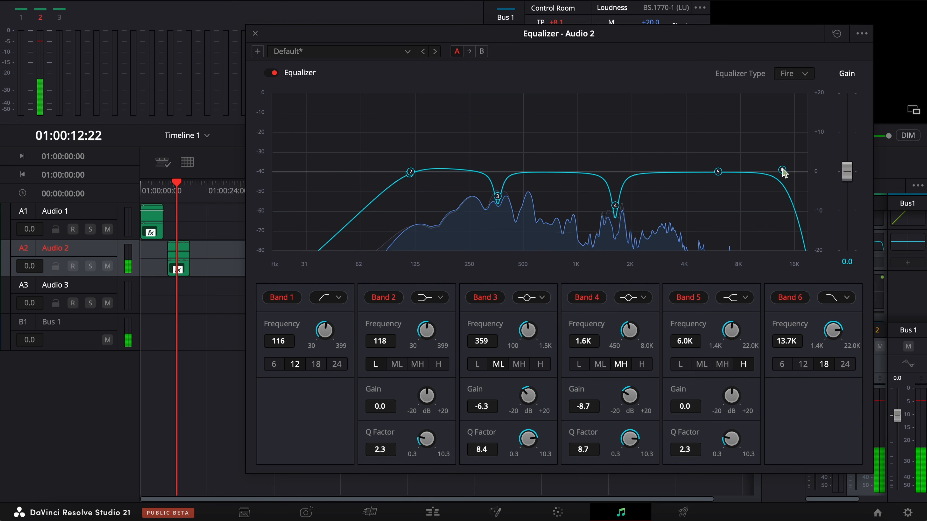
pyautogui.moveTo(780, 170); pyautogui.dragTo(774, 175)
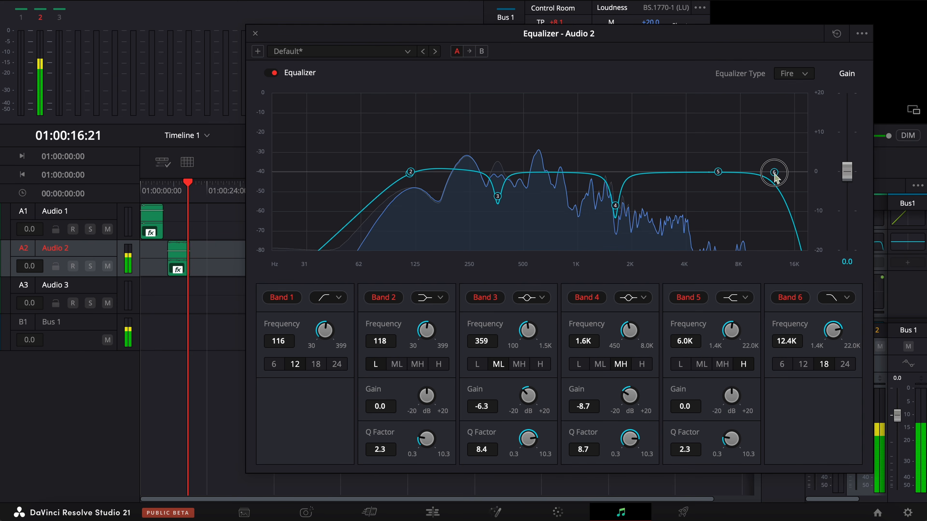
pyautogui.moveTo(773, 173); pyautogui.dragTo(770, 174)
# Step: Play the clip from its start while switching the Audio 2 equalizer off and on to compare the sound
pyautogui.click(167, 183)
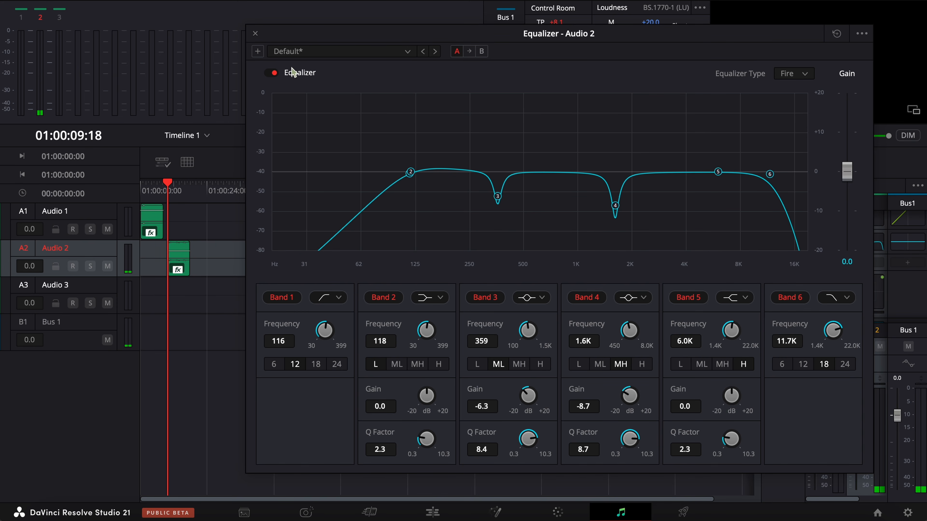
pyautogui.press('space')
pyautogui.click(272, 72)
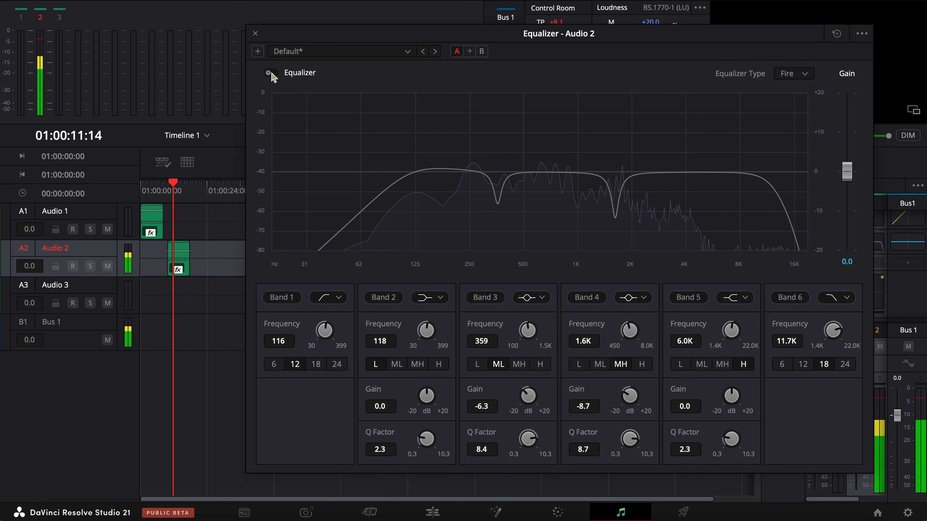
pyautogui.click(271, 73)
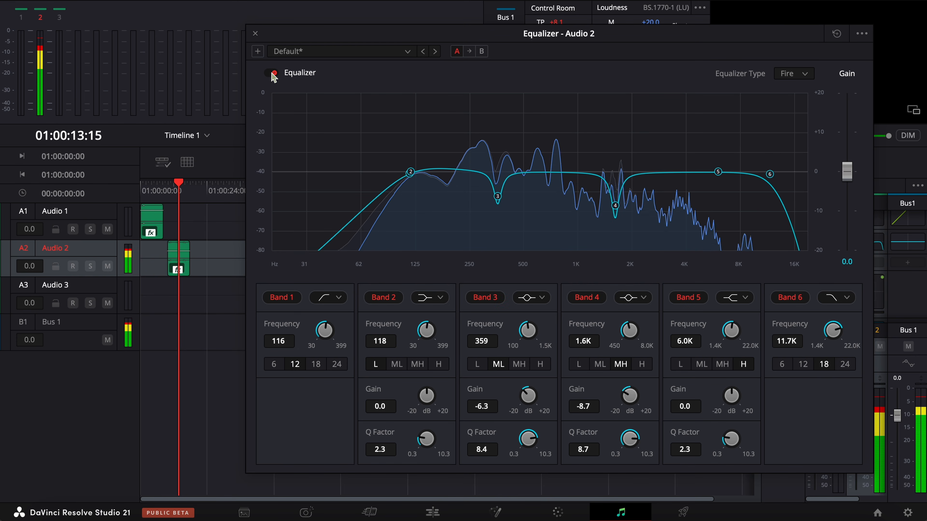
pyautogui.click(272, 73)
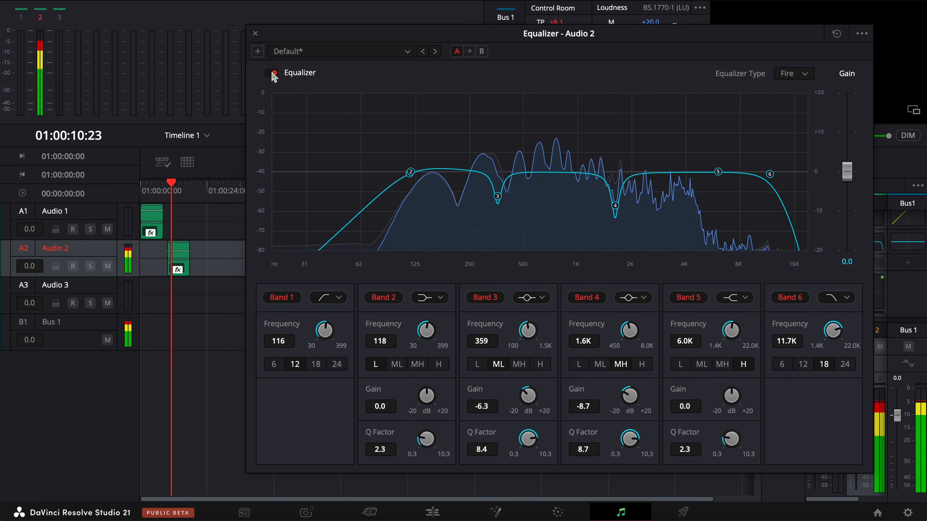
pyautogui.press('space')
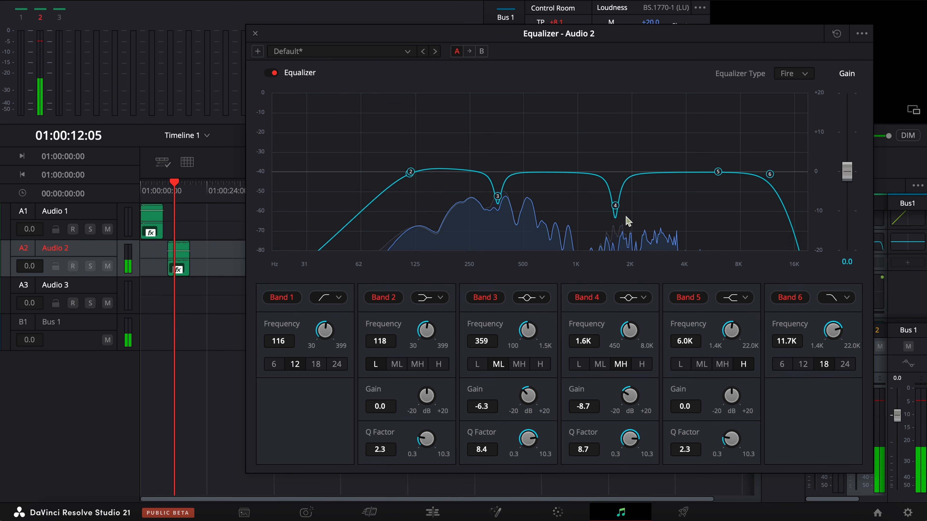
# Step: Raise Band 5 of the Audio 2 equalizer to +2.5 dB at 5.3K and play the clip from its start
pyautogui.moveTo(718, 172); pyautogui.dragTo(708, 163)
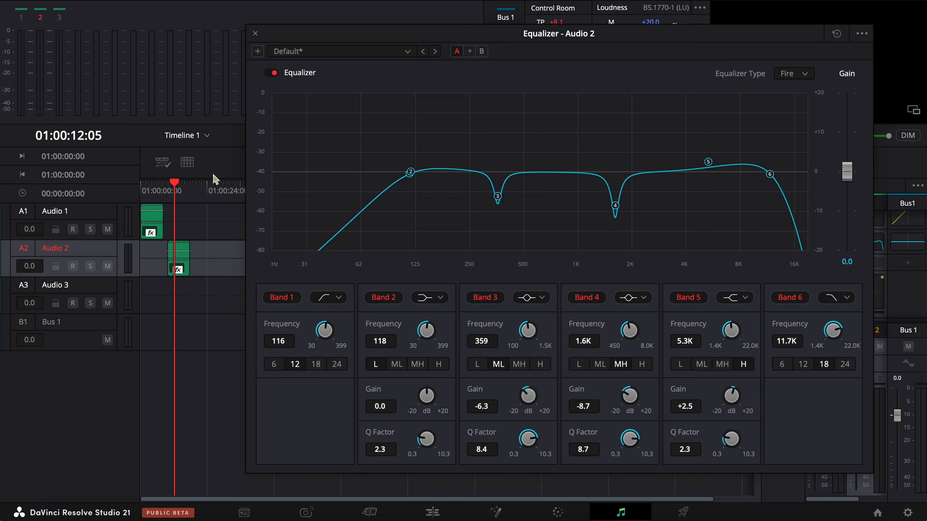
pyautogui.click(170, 183)
pyautogui.press('space')
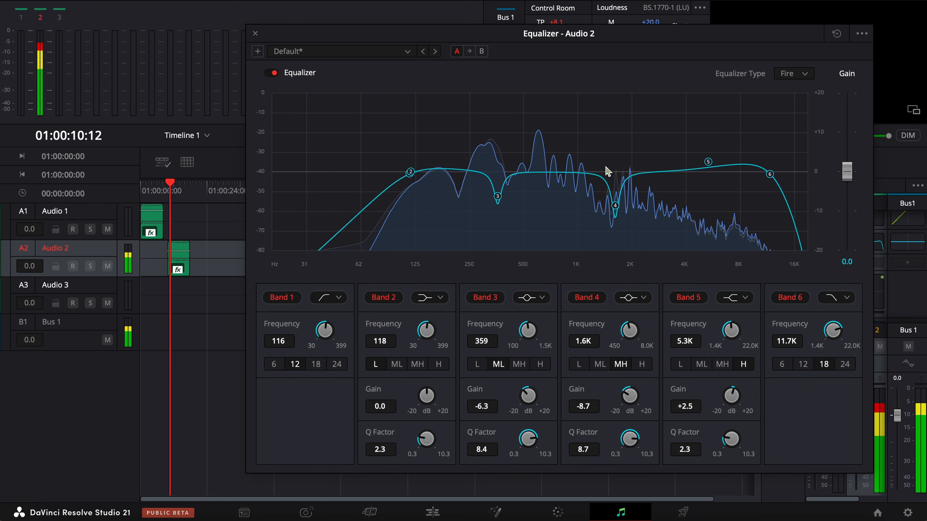
# Step: Fine-tune the Audio 2 equalizer, setting Band 5 to +2.7 dB at 5.2K and easing the Band 3 and Band 4 cuts to -5.4 and -7.6 dB
pyautogui.moveTo(708, 164); pyautogui.dragTo(707, 163)
pyautogui.press('space')
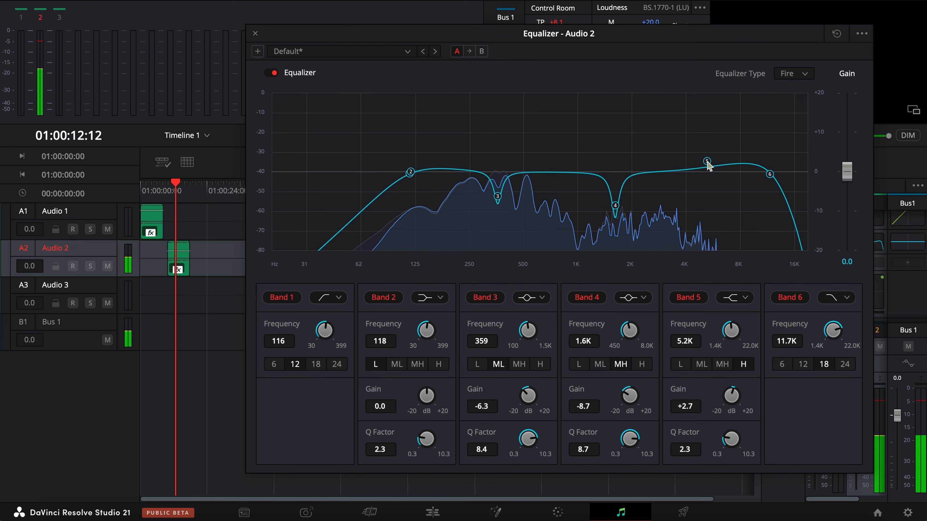
pyautogui.moveTo(497, 196); pyautogui.dragTo(497, 195)
pyautogui.moveTo(614, 202); pyautogui.dragTo(615, 201)
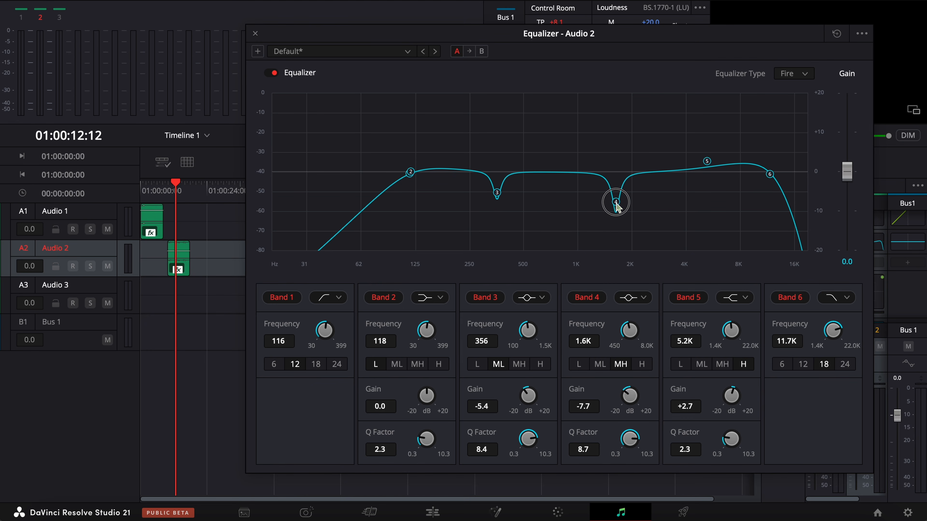
# Step: Raise Band 2 of the Audio 2 equalizer to +1.1 dB at 200 Hz and play the clip from its start
pyautogui.moveTo(410, 172); pyautogui.dragTo(451, 168)
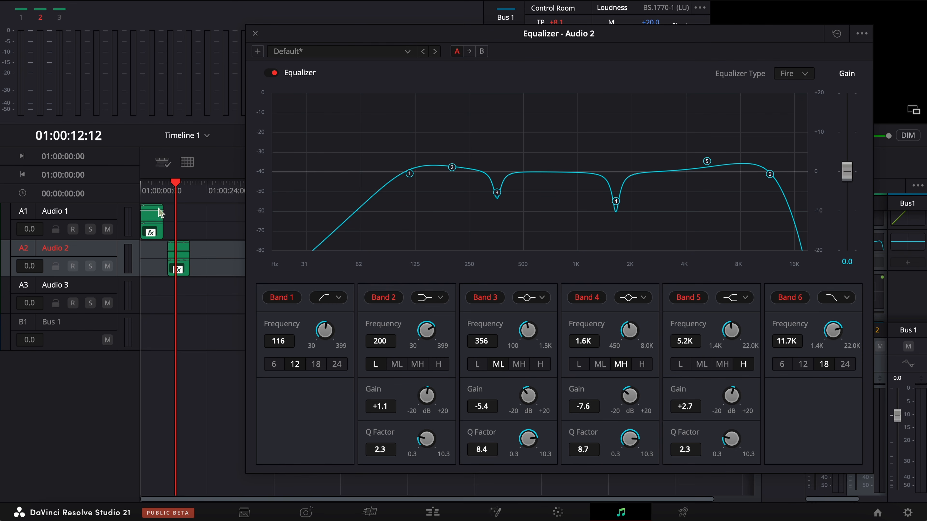
pyautogui.click(166, 194)
pyautogui.press('space')
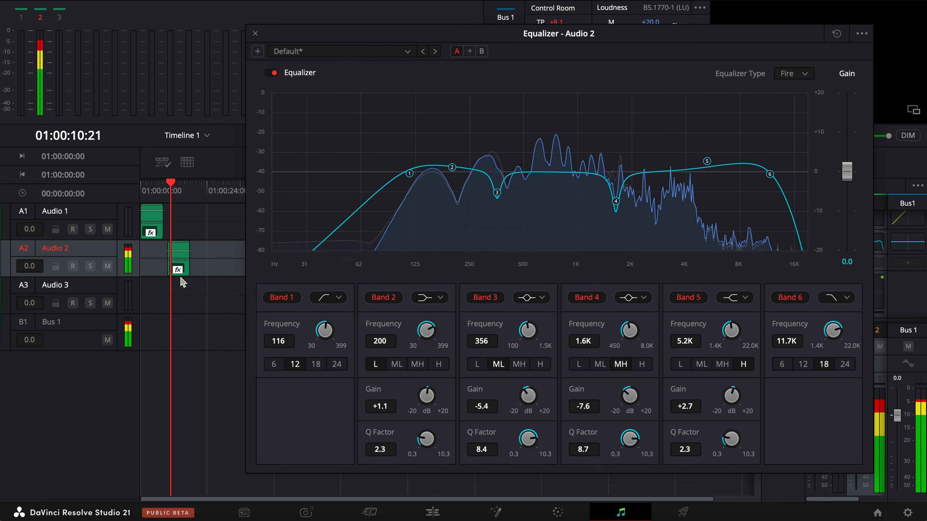
pyautogui.click(180, 265)
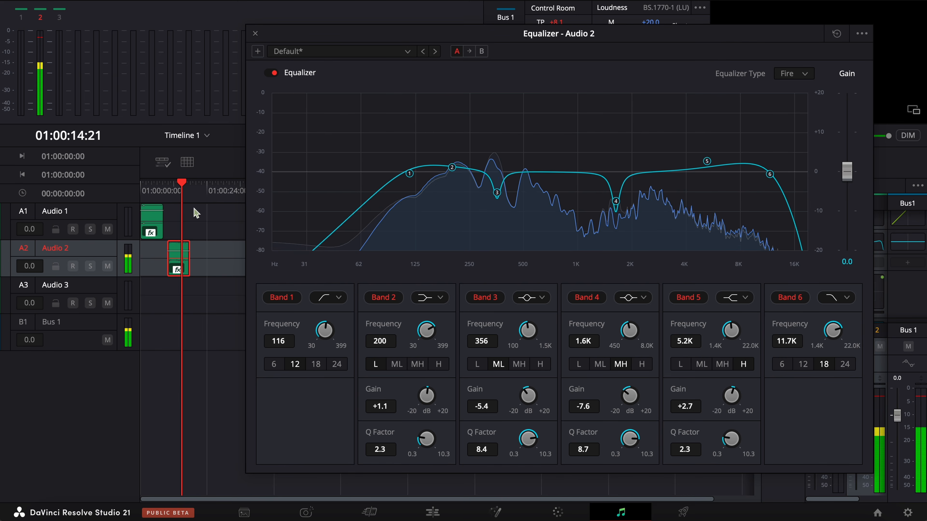
# Step: Lower the Band 6 frequency of the Audio 2 equalizer to 11.0K and play the clip from its start
pyautogui.moveTo(769, 174); pyautogui.dragTo(765, 177)
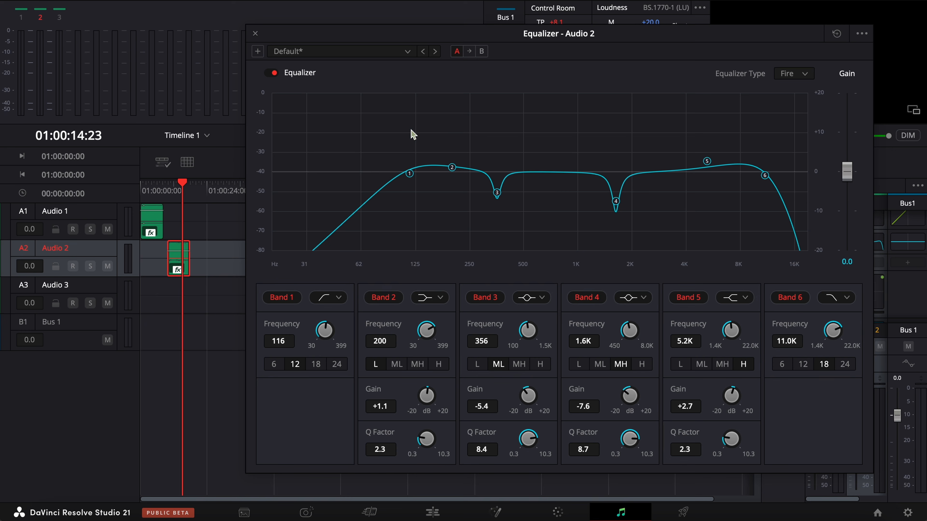
pyautogui.click(168, 191)
pyautogui.press('space')
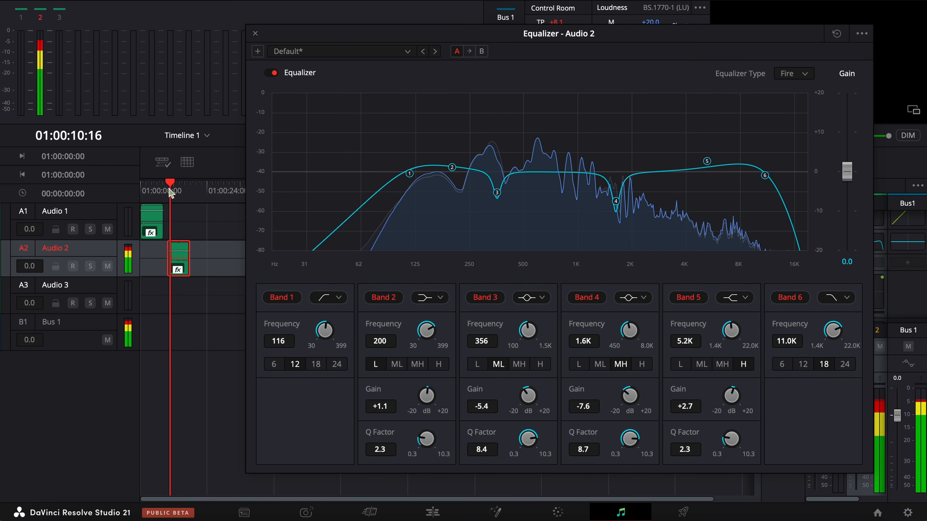
# Step: Move the Band 3 cut to 742 Hz at -8.5 dB and the Band 4 cut to 1.7K at -8.7 dB while playing the clip
pyautogui.moveTo(496, 192); pyautogui.dragTo(556, 206)
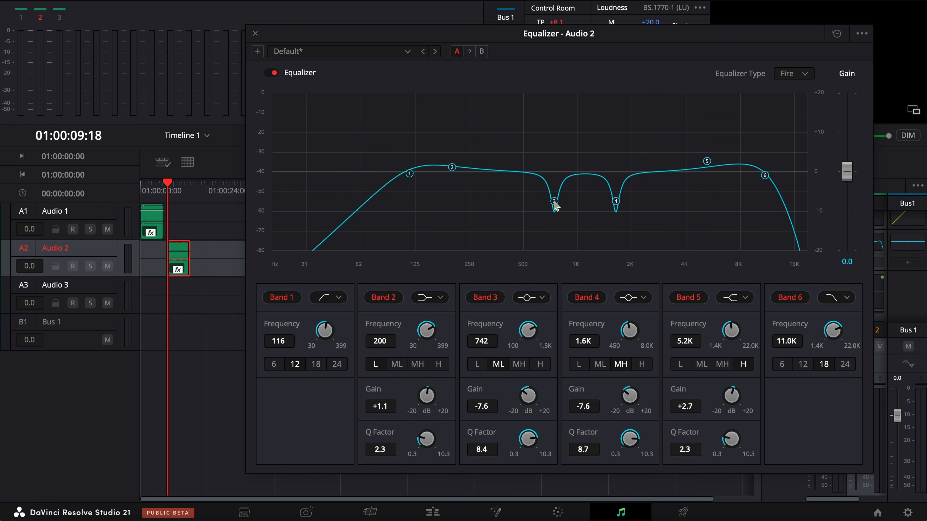
pyautogui.press('space')
pyautogui.moveTo(553, 205); pyautogui.dragTo(554, 207)
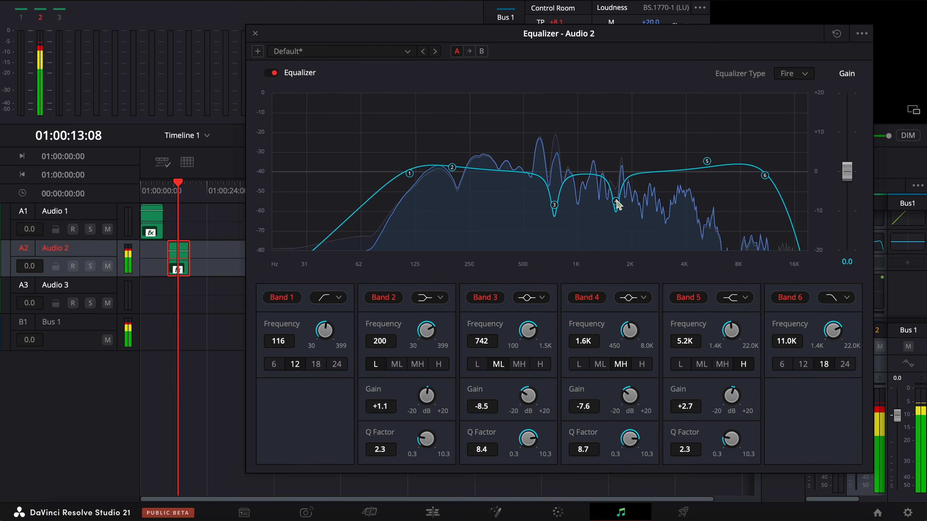
pyautogui.moveTo(617, 205); pyautogui.dragTo(620, 210)
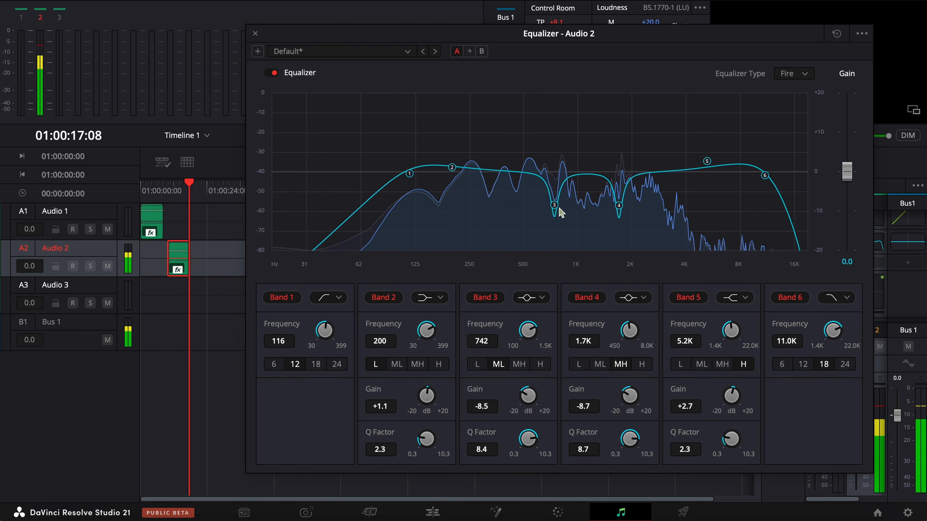
# Step: Replay the Audio 2 clip from its start, bypassing and re-enabling the equalizer to compare the revised midrange cuts
pyautogui.click(170, 193)
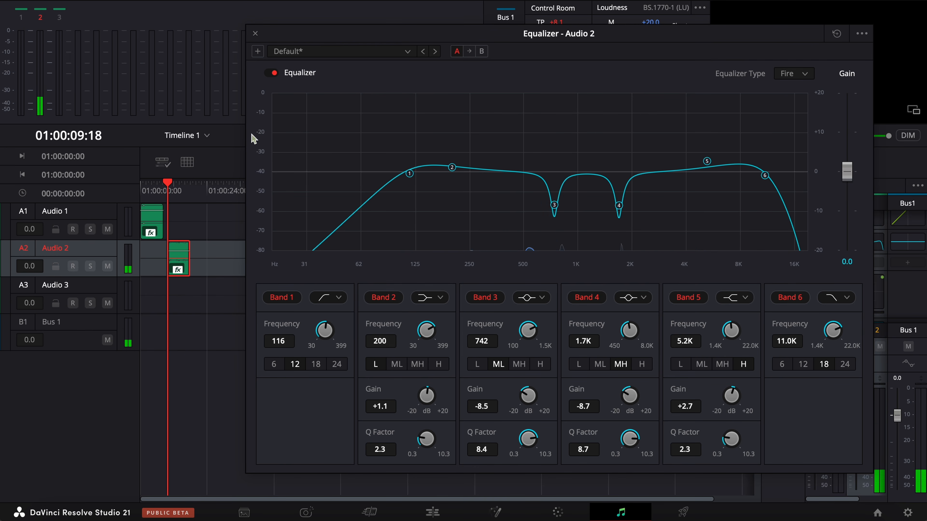
pyautogui.press('space')
pyautogui.click(270, 73)
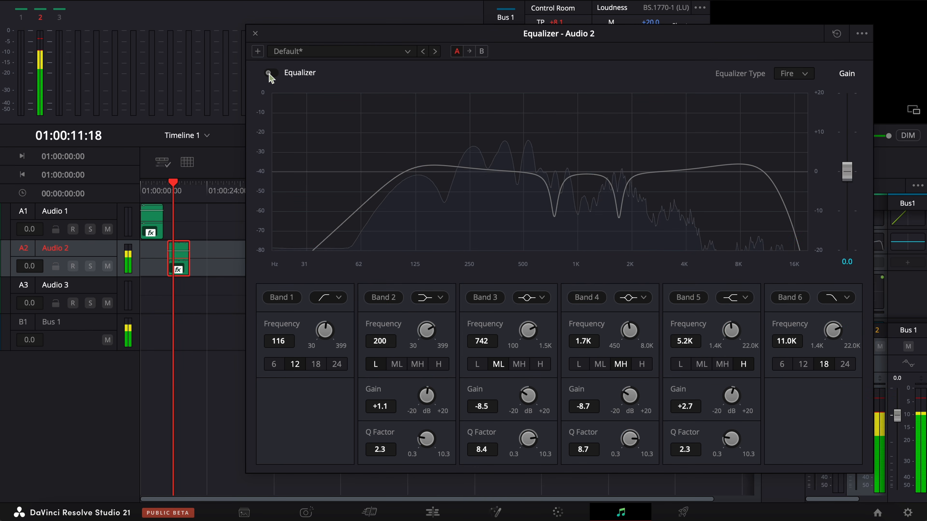
pyautogui.click(270, 74)
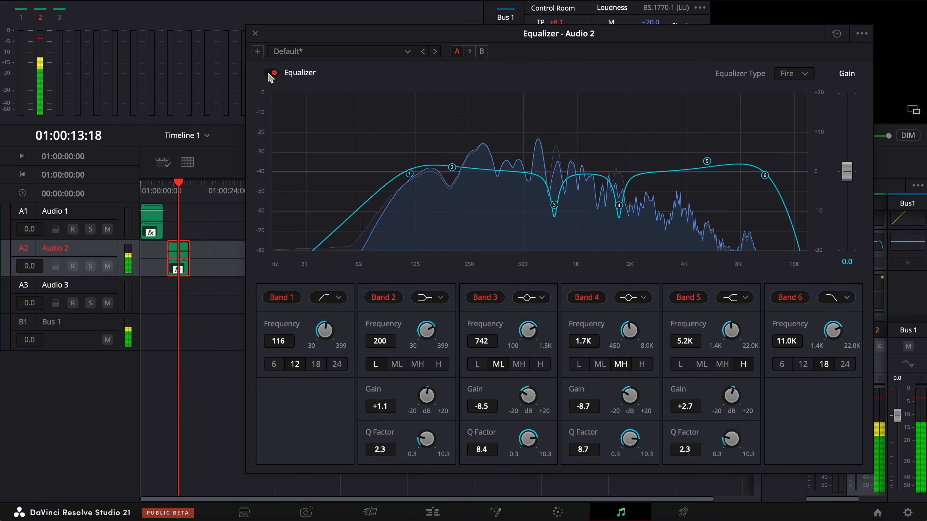
pyautogui.press('space')
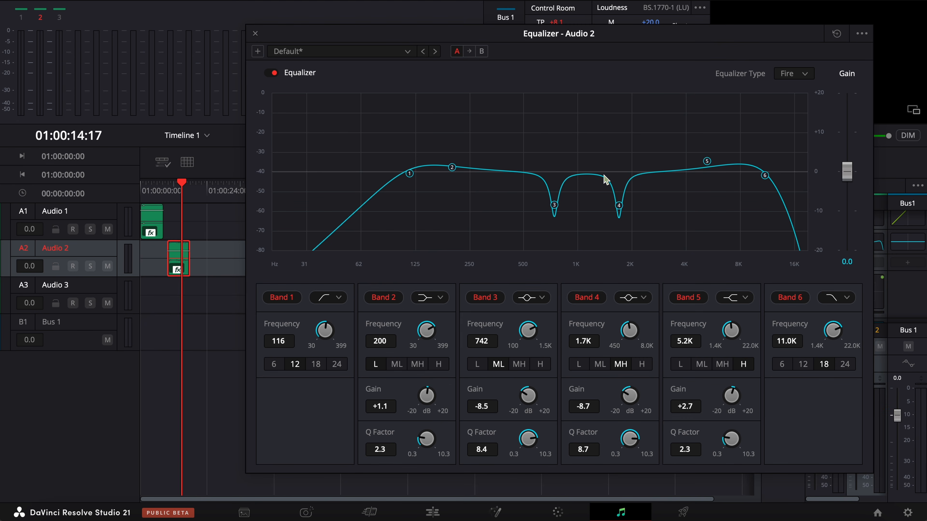
# Step: Set Band 5 to +3.0 dB at 5.3K, play the clip from its start, and close the Audio 2 equalizer
pyautogui.moveTo(708, 161); pyautogui.dragTo(707, 161)
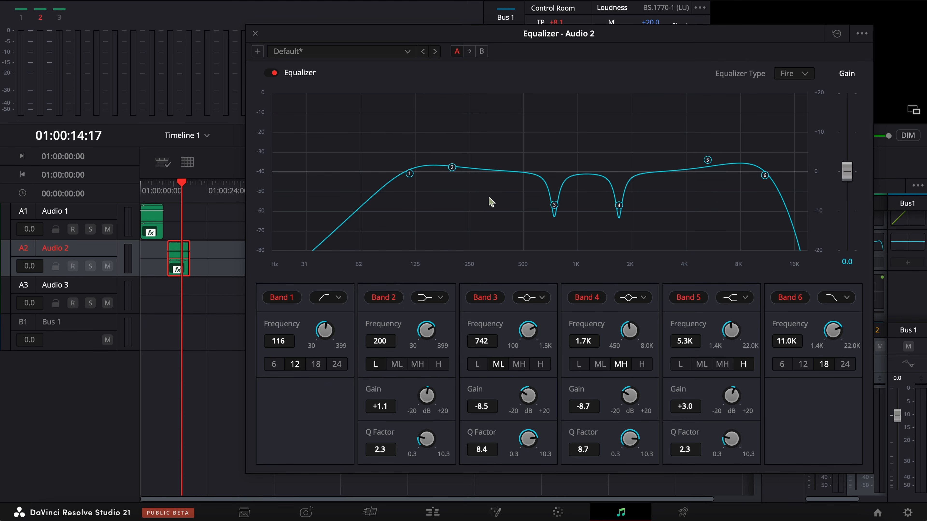
pyautogui.click(169, 191)
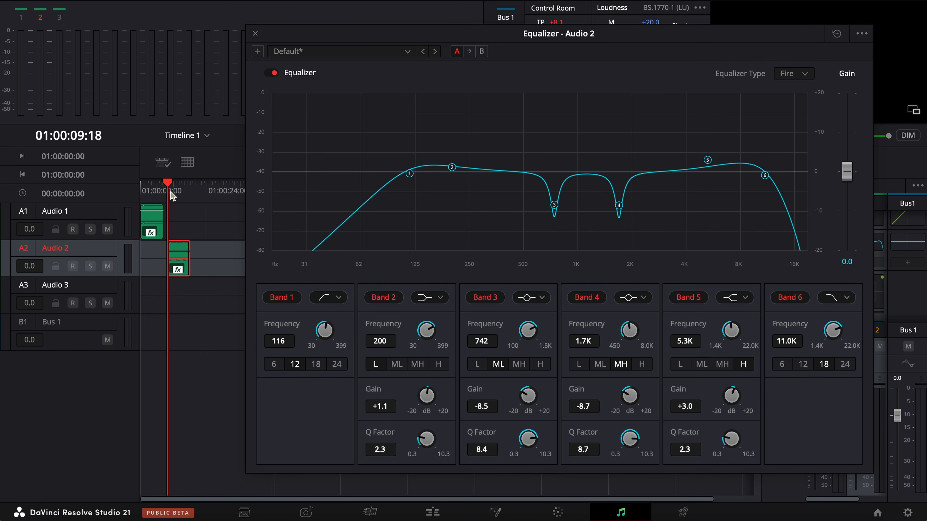
pyautogui.press('space')
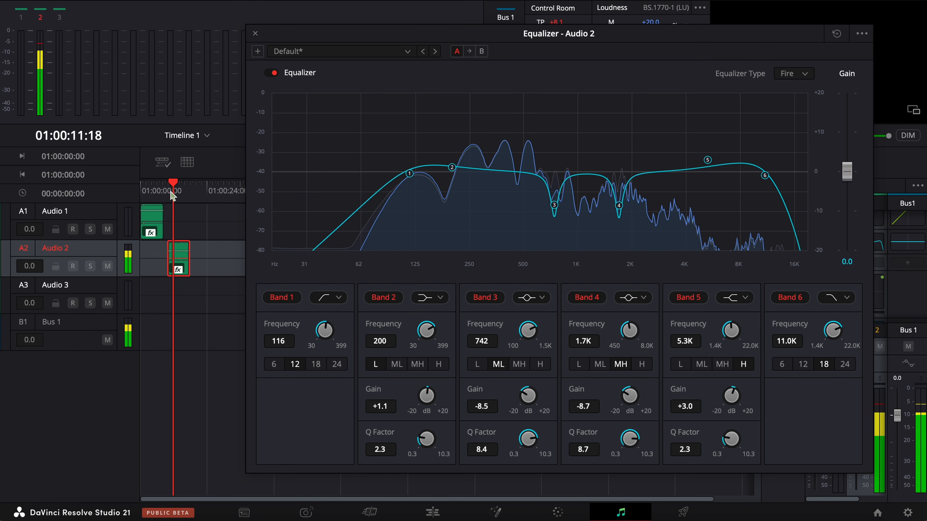
pyautogui.click(255, 34)
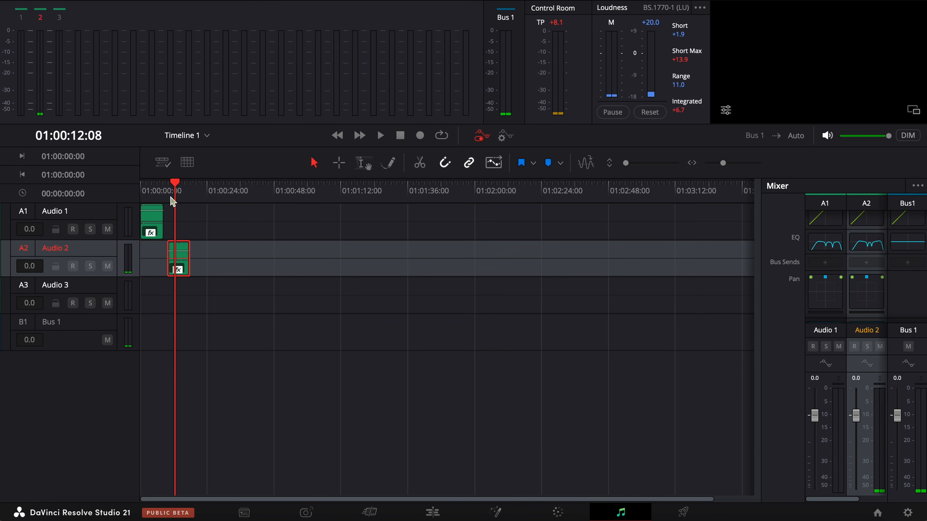
# Step: Apply the Multiband Compressor from Fairlight FX to the clip on Audio 2 and move its window clear of the mixer
pyautogui.moveTo(178, 271); pyautogui.dragTo(179, 272)
pyautogui.click(85, 1)
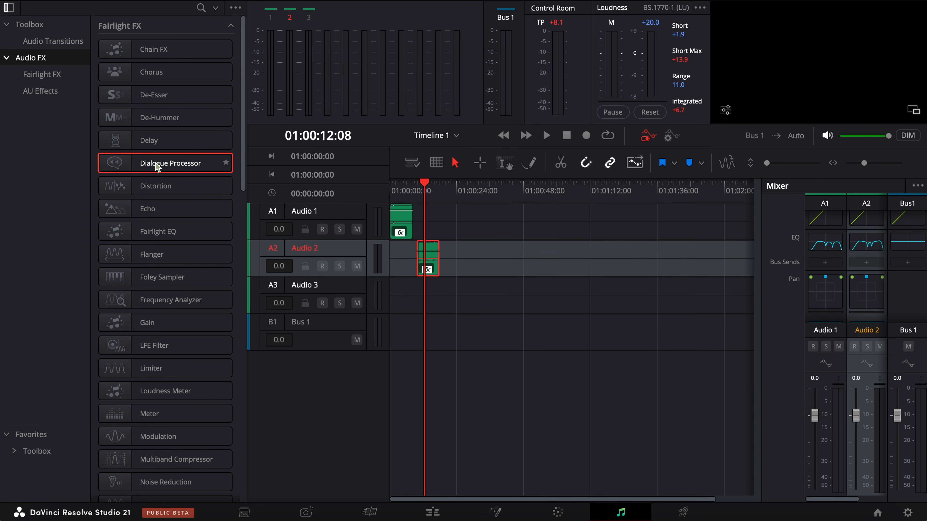
pyautogui.scroll(-5, 157, 167)
pyautogui.moveTo(165, 289); pyautogui.dragTo(427, 258)
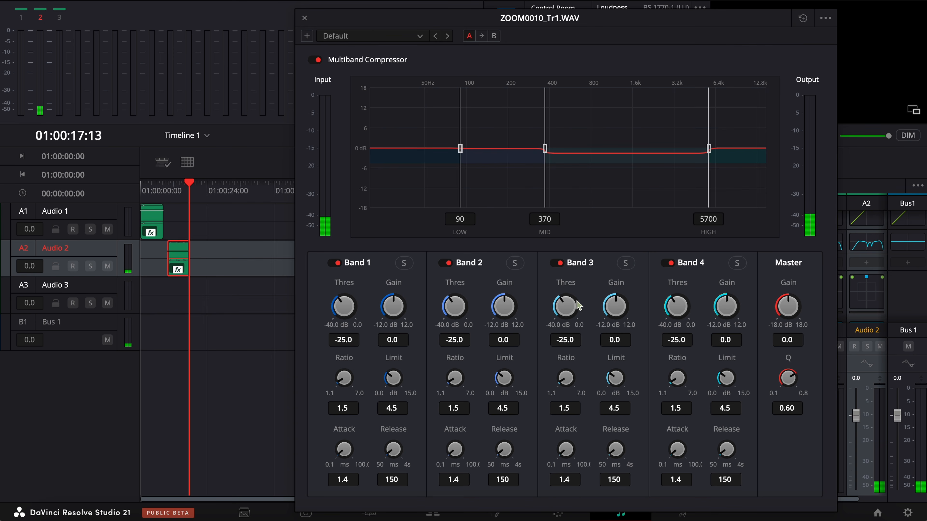
pyautogui.moveTo(660, 23); pyautogui.dragTo(566, 13)
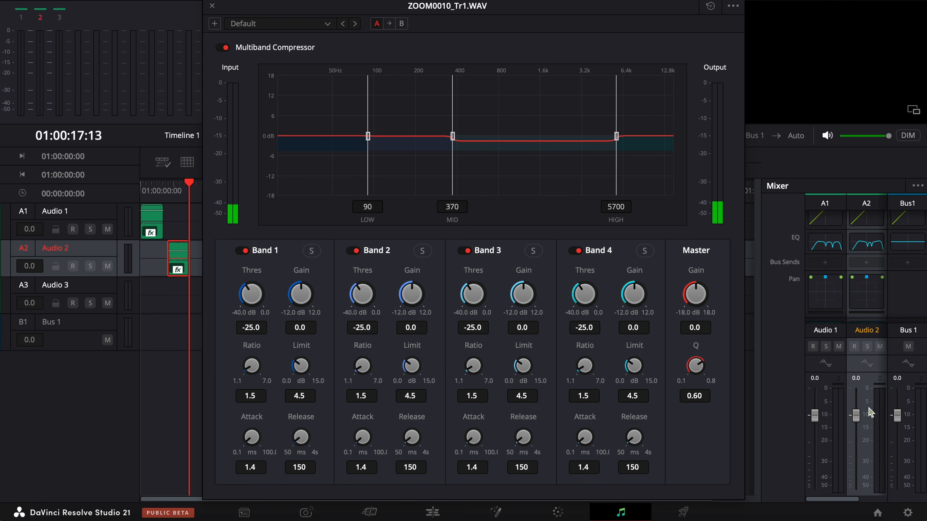
# Step: While playing the clip, set the Multiband Compressor's mid crossover to 398, Band 3 gain to 0.7, master gain to 3.0 and Q to 0.55
pyautogui.click(169, 183)
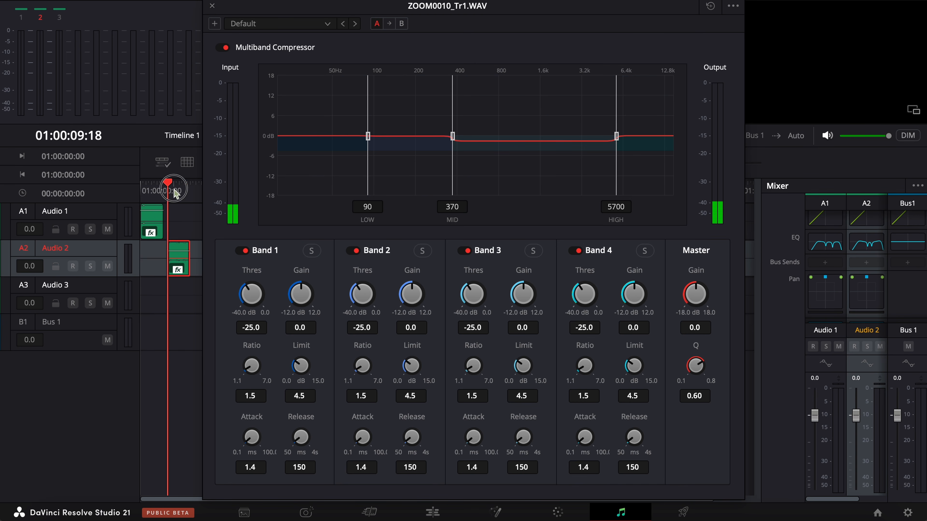
pyautogui.press('space')
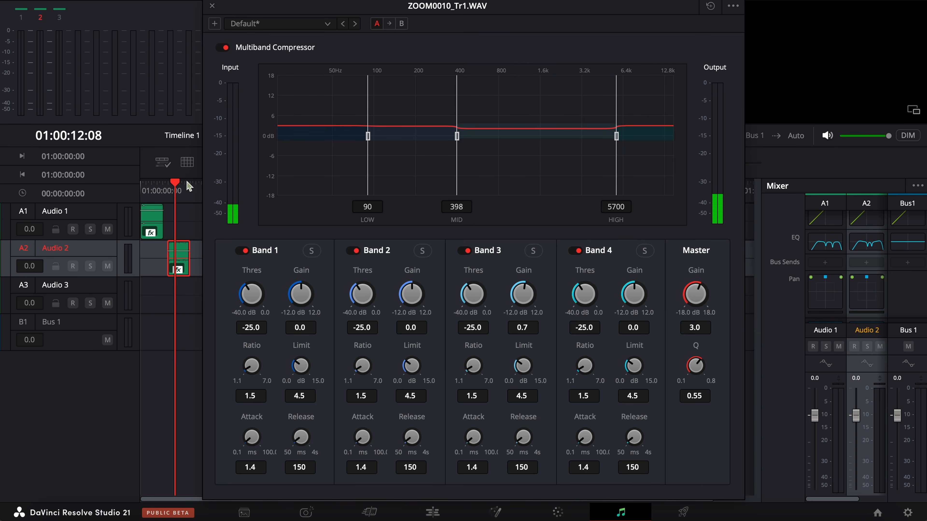
pyautogui.click(169, 186)
pyautogui.press('space')
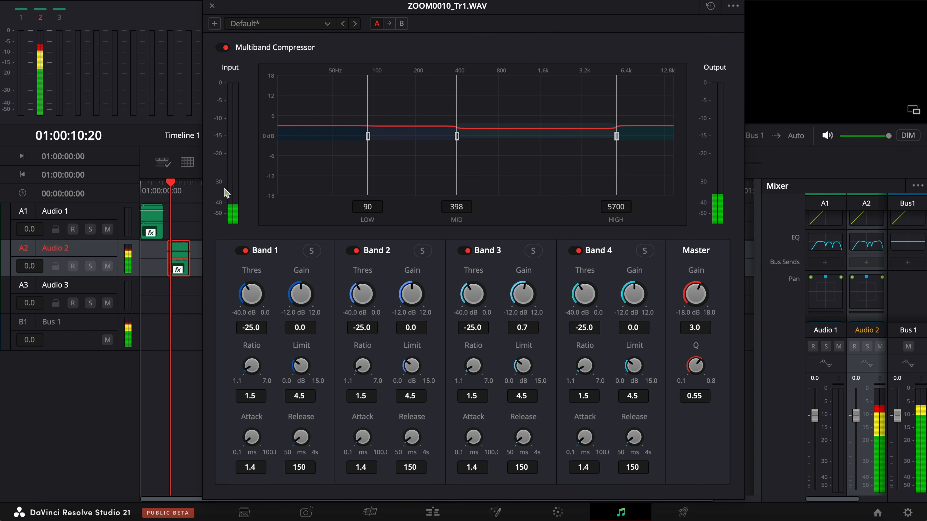
# Step: Toggle the Multiband Compressor to compare its effect on the clip, leave it enabled, and close its window
pyautogui.press('space')
pyautogui.click(223, 47)
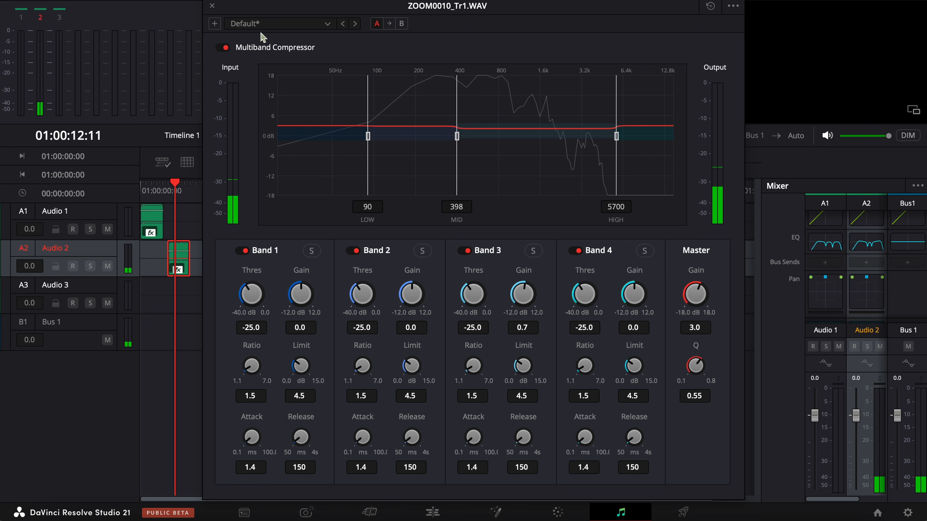
pyautogui.click(212, 6)
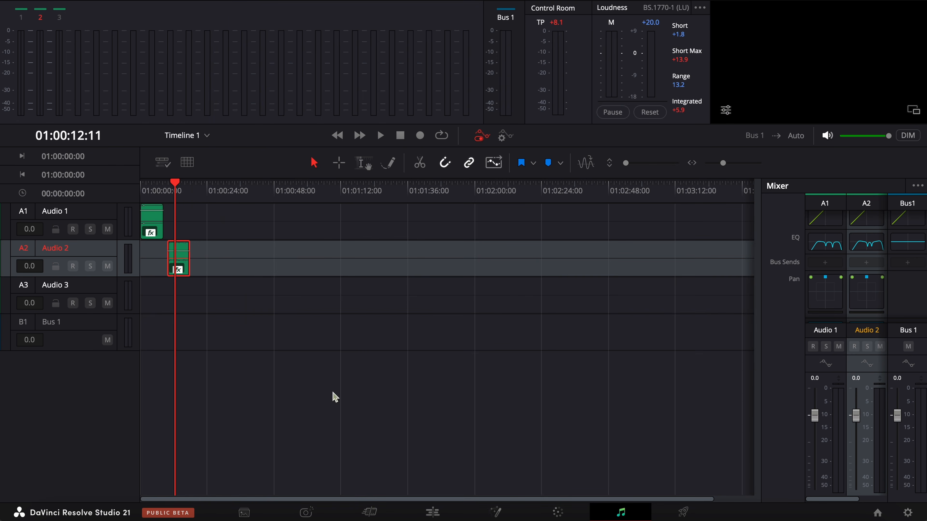
# Step: Switch to the Edit page and examine the waveform of the processed ZOOM0010_Tr1.WAV clip on Audio 2
pyautogui.click(432, 513)
pyautogui.click(503, 392)
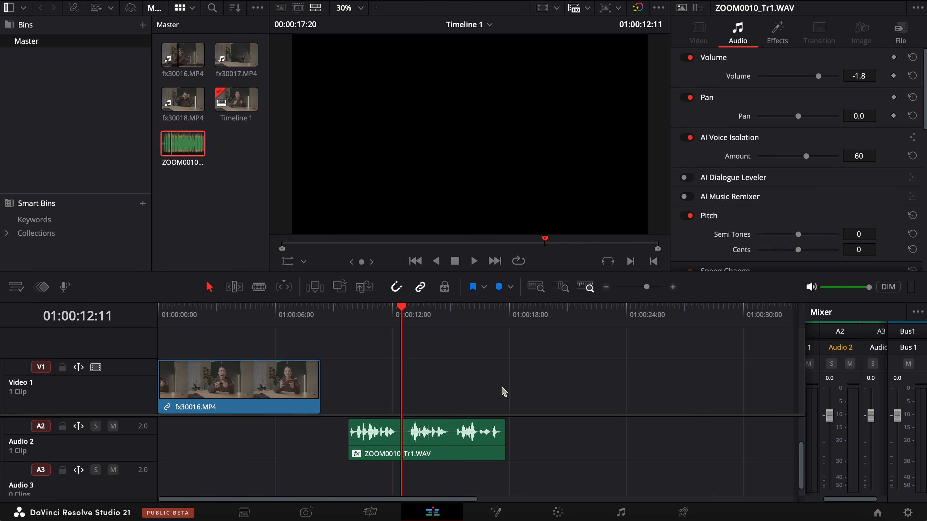
pyautogui.moveTo(646, 291); pyautogui.dragTo(652, 291)
pyautogui.hscroll(3, 600, 376)
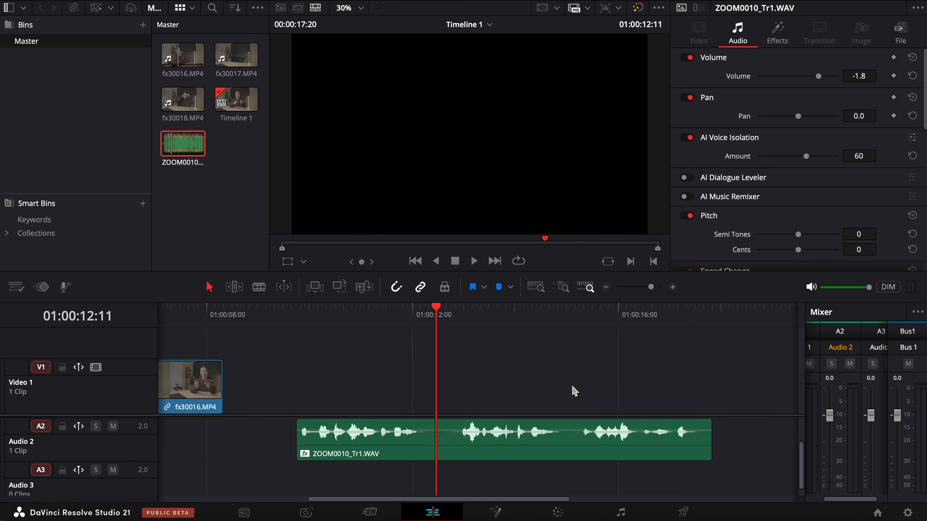
pyautogui.click(420, 323)
pyautogui.click(437, 324)
pyautogui.click(516, 459)
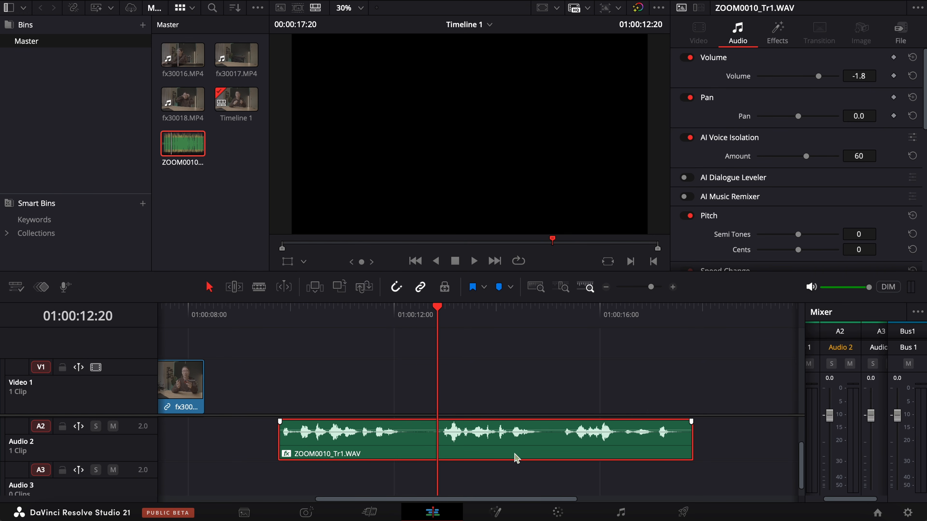
pyautogui.click(453, 315)
pyautogui.click(582, 369)
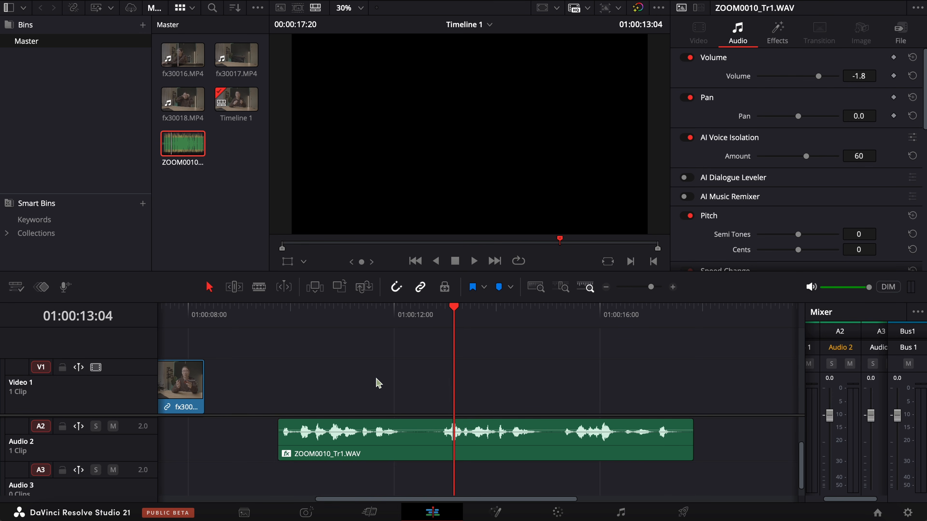
# Step: Place an unprocessed ZOOM0010_Tr1.WAV on Audio 3 at 01:00:09:18, shift the processed clip directly after it, and start playback for comparison
pyautogui.moveTo(292, 321); pyautogui.dragTo(276, 326)
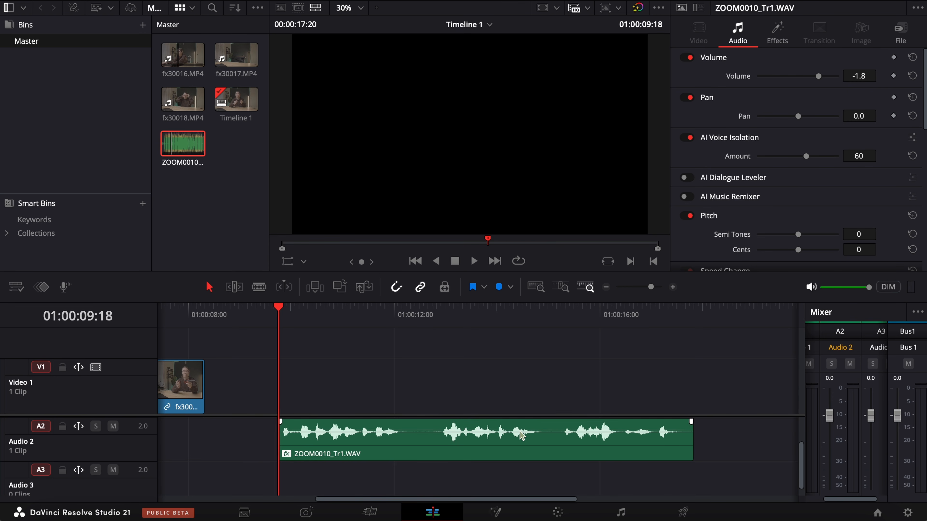
pyautogui.moveTo(651, 287); pyautogui.dragTo(646, 287)
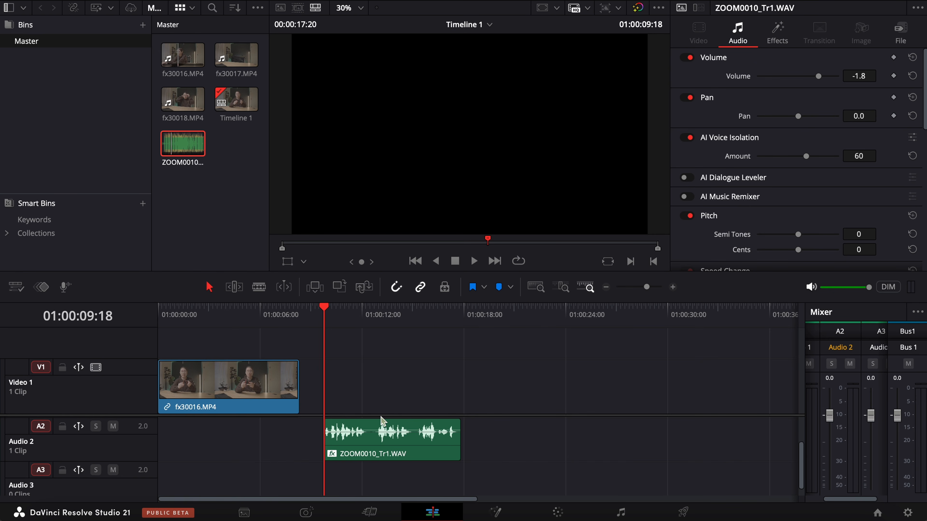
pyautogui.moveTo(380, 451); pyautogui.dragTo(510, 450)
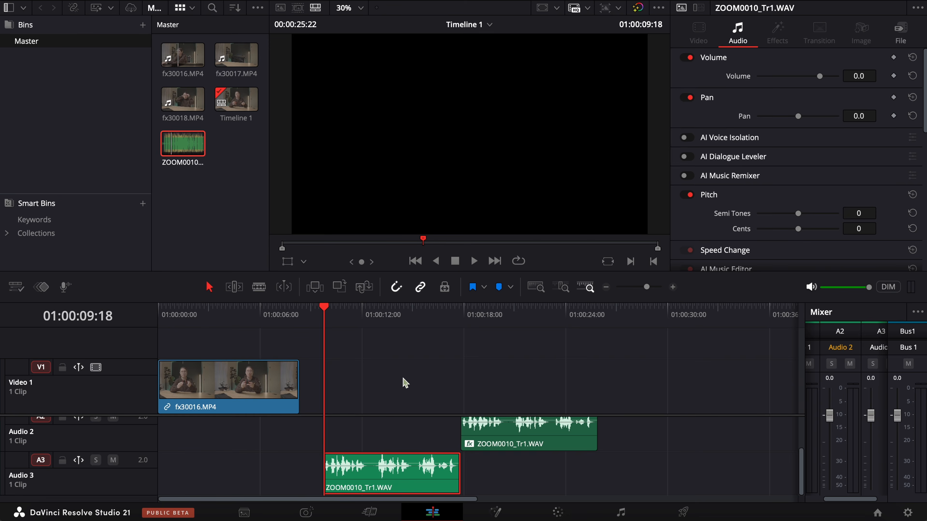
pyautogui.press('space')
pyautogui.click(616, 424)
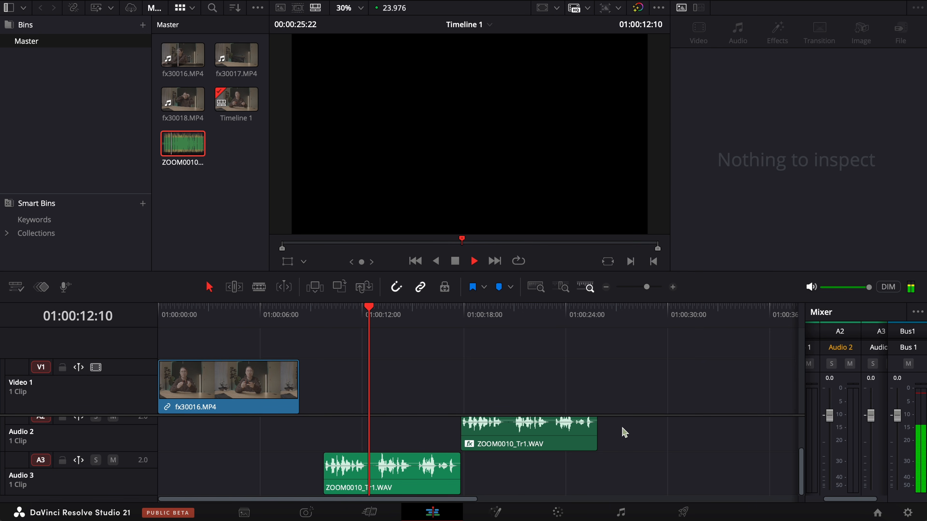